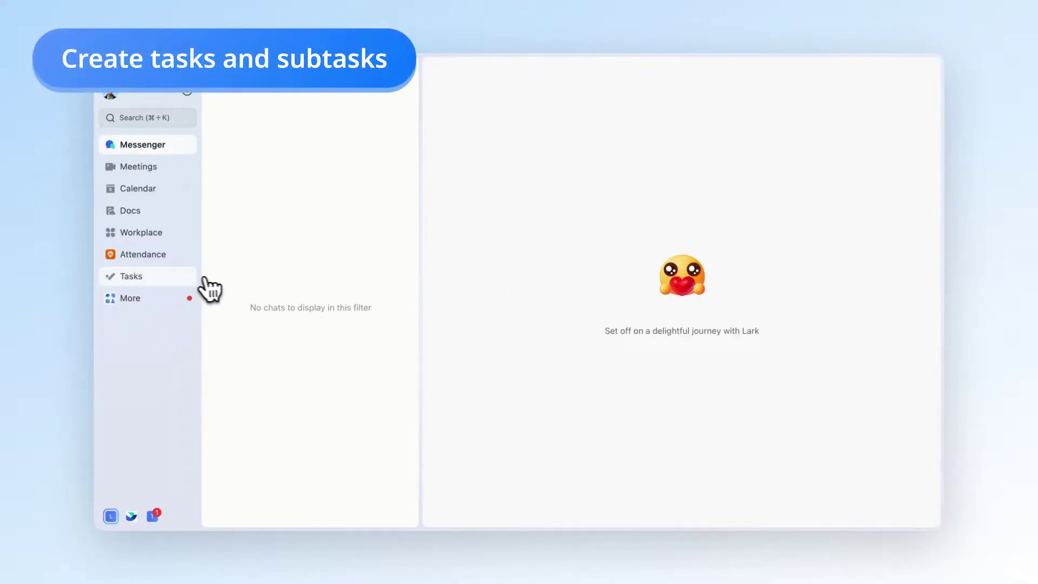
Step: Start a new task titled 'Monitor and Optimize' and paste the campaign-tracking description
left_click(207, 290)
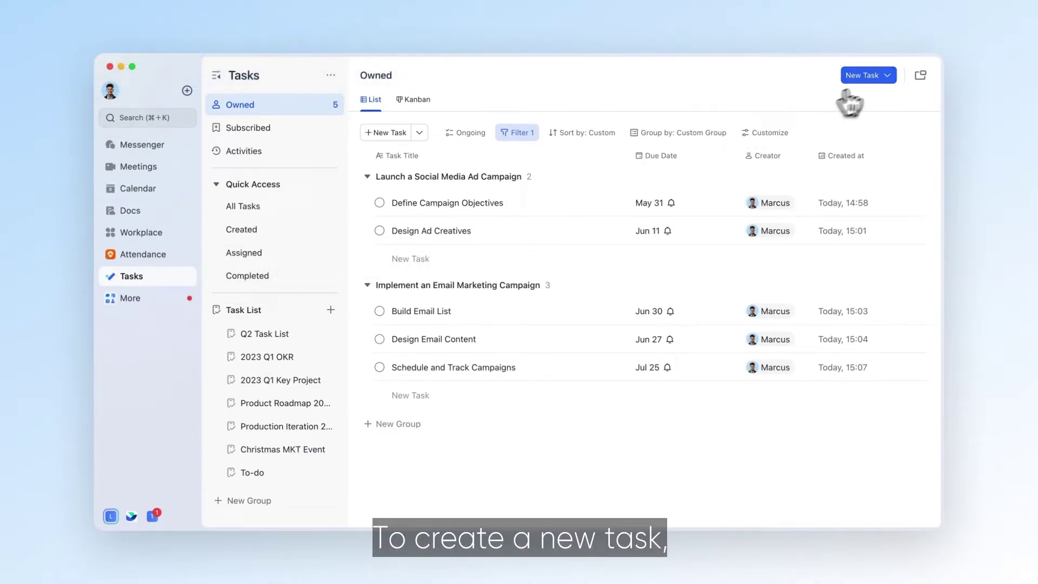
left_click(870, 75)
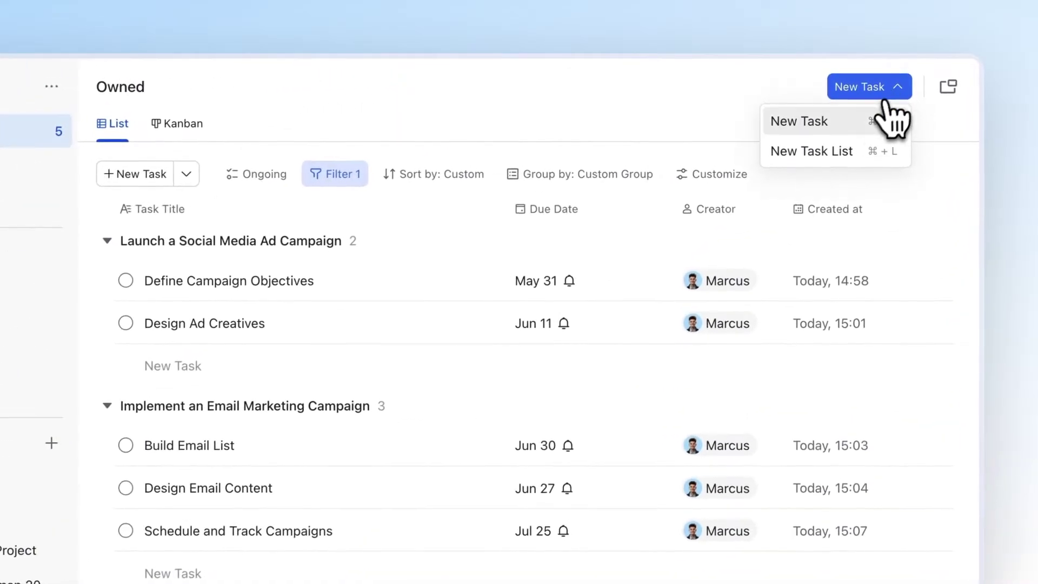
left_click(846, 127)
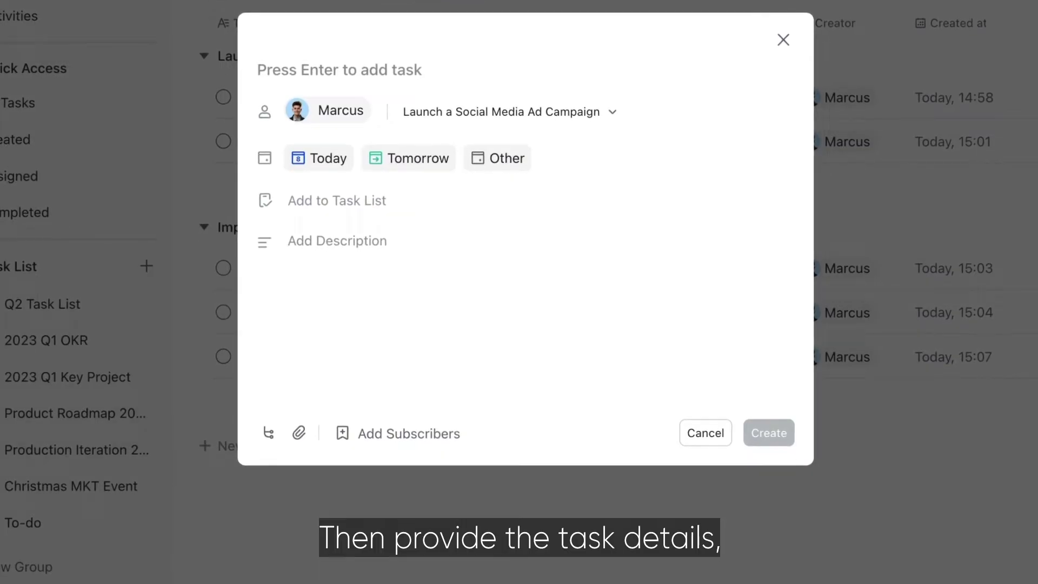
type("Monitor ")
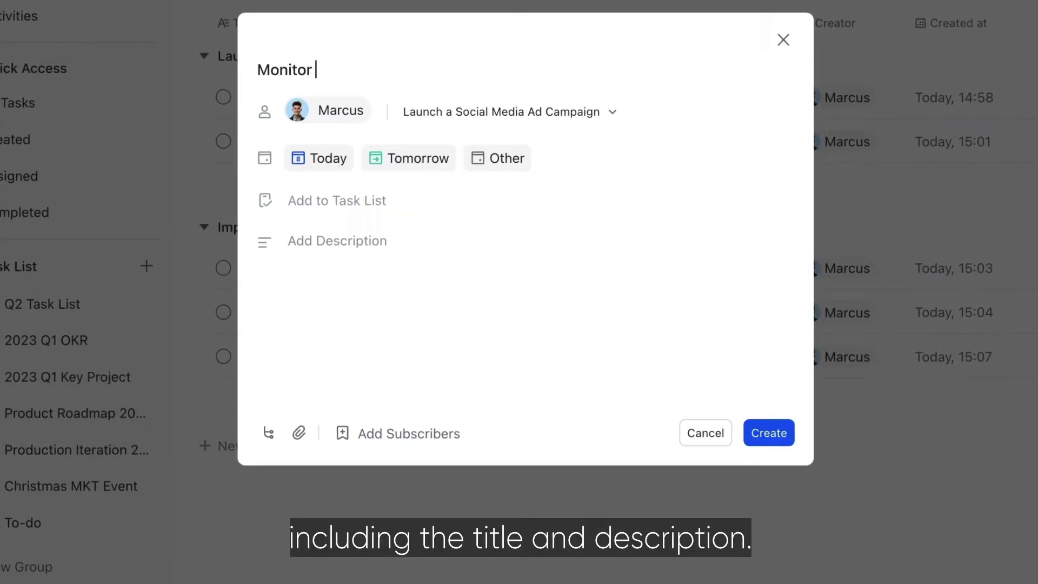
type("and Optimize")
key("Tab")
type("Track the campaign's performance using analytics tools, and make adjustments to targeting, budget allocation, or ad creatives to maximize results.")
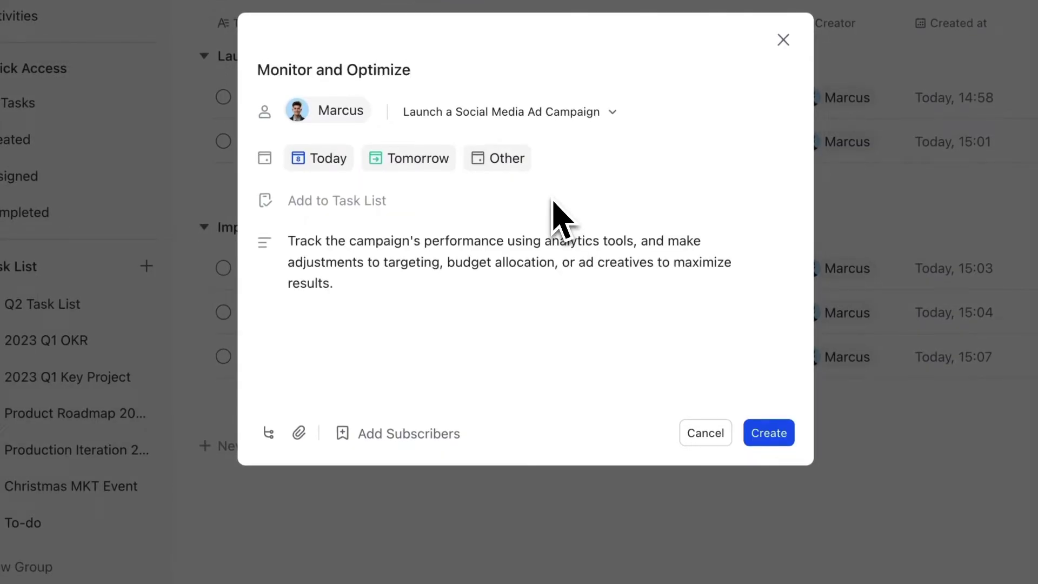
Step: Add a second owner, keep completion when anyone finishes, and add one subscriber
left_click(357, 116)
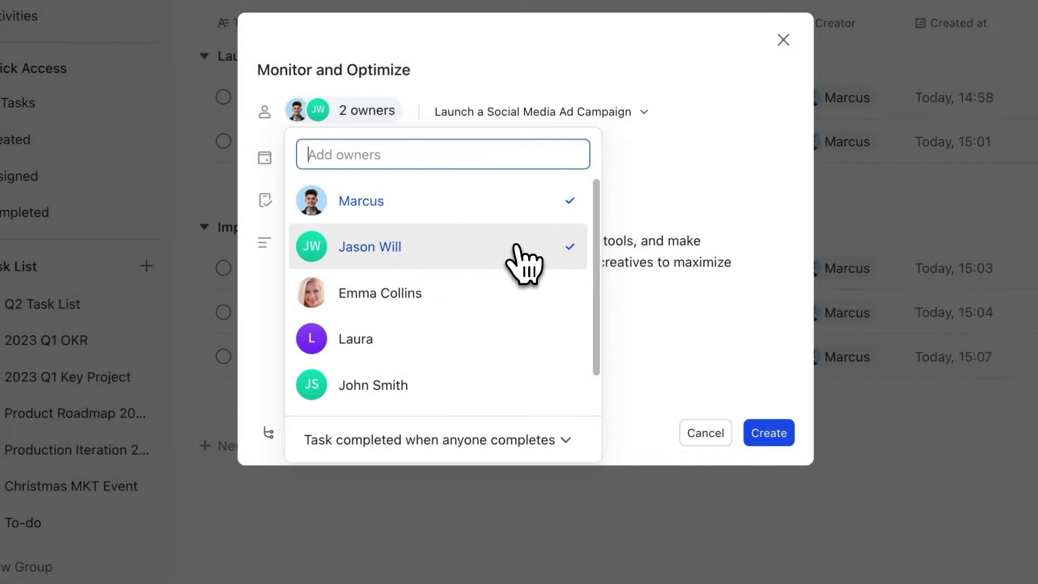
left_click(437, 446)
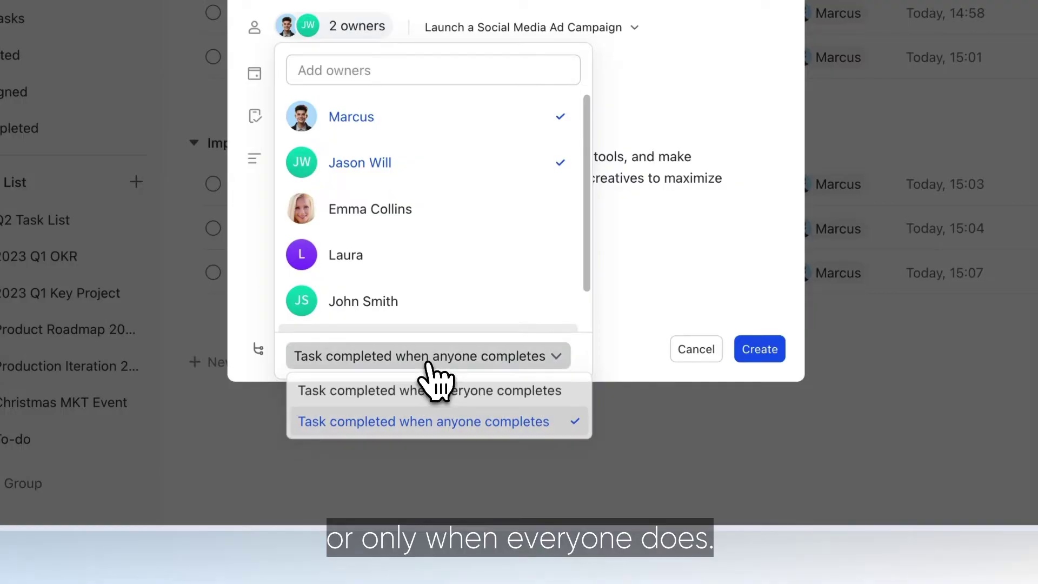
left_click(433, 362)
left_click(697, 111)
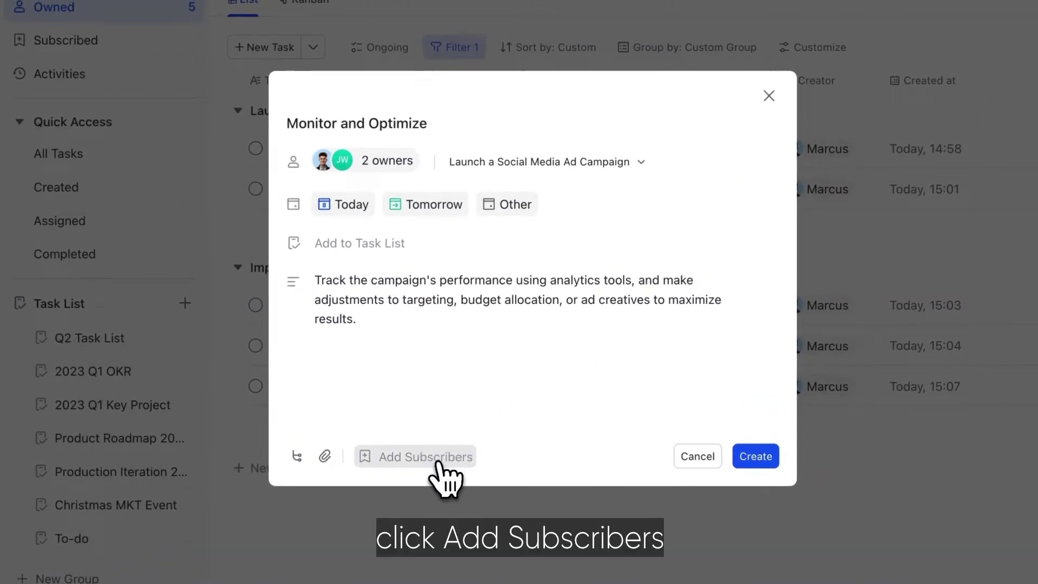
left_click(425, 457)
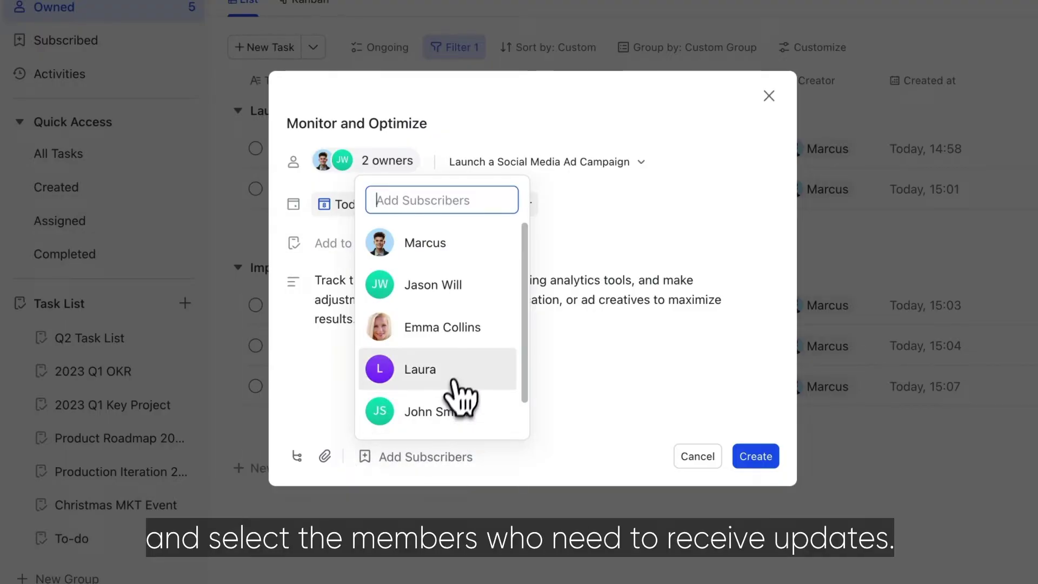
left_click(573, 349)
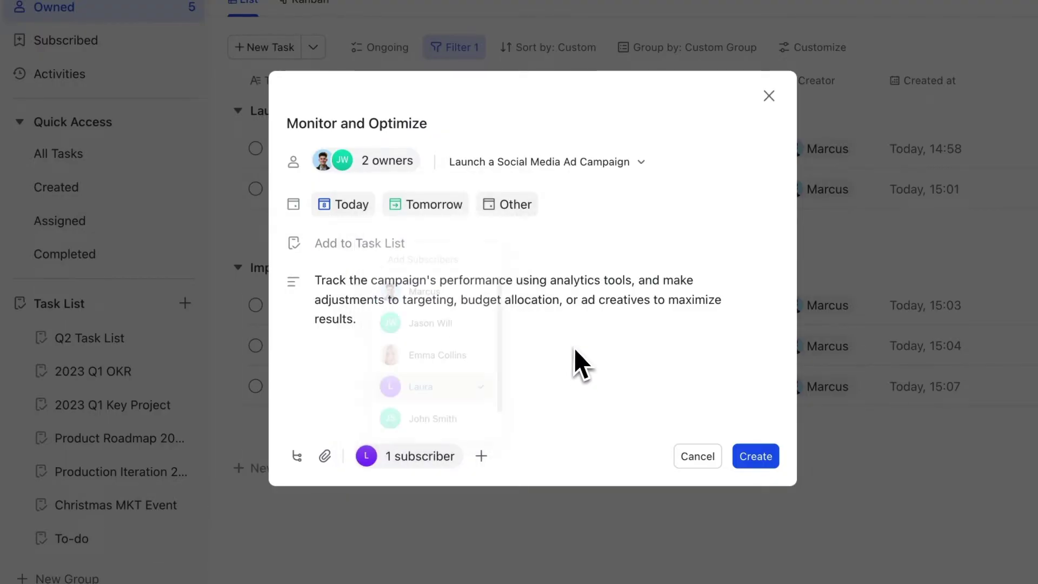
Step: Set May 22, 09:00 start, Jun 12, 18:00 due, and a 1-hour-before alert
left_click(516, 204)
left_click(409, 409)
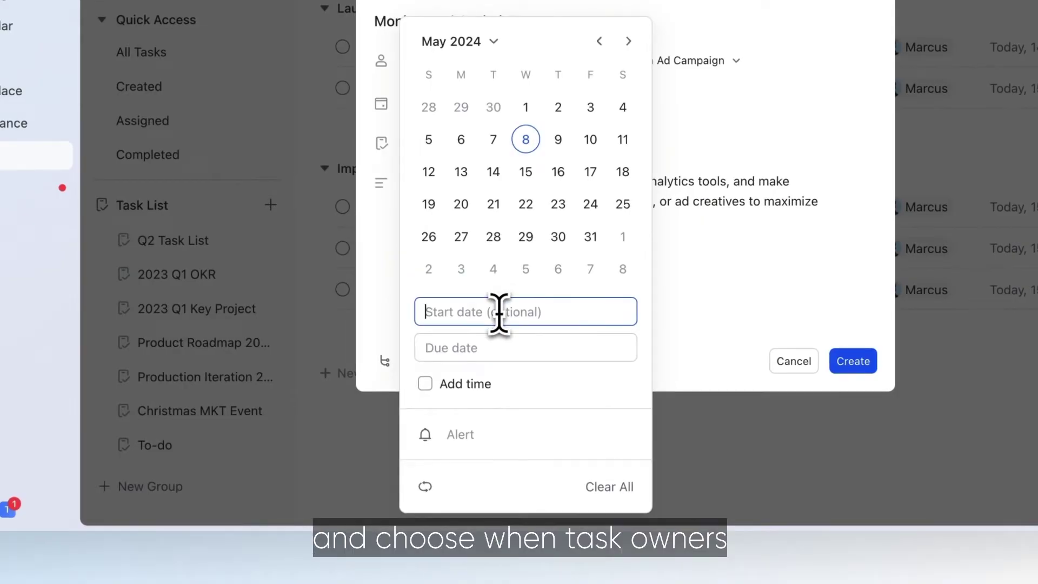
left_click(628, 41)
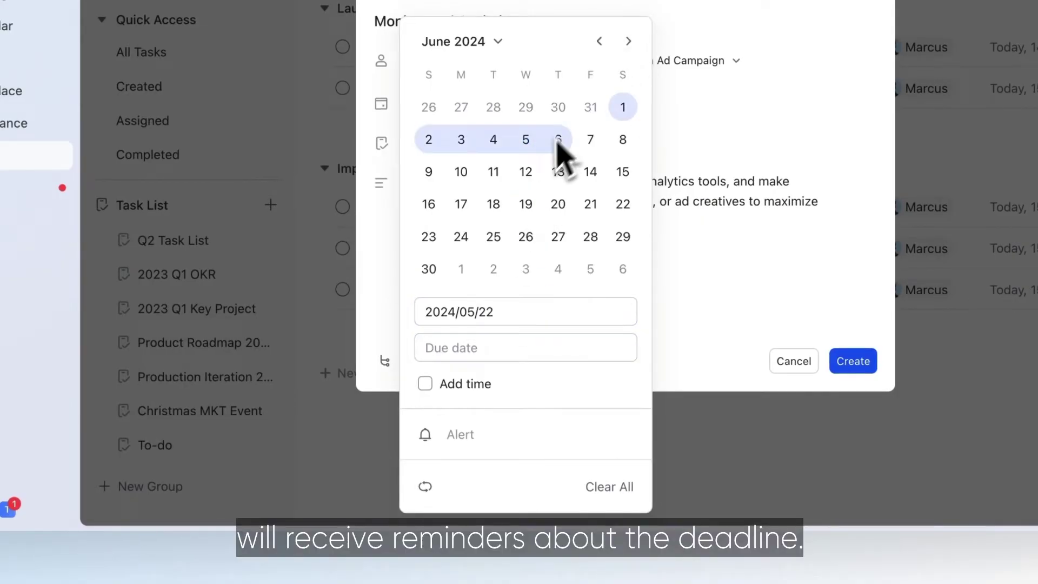
left_click(526, 172)
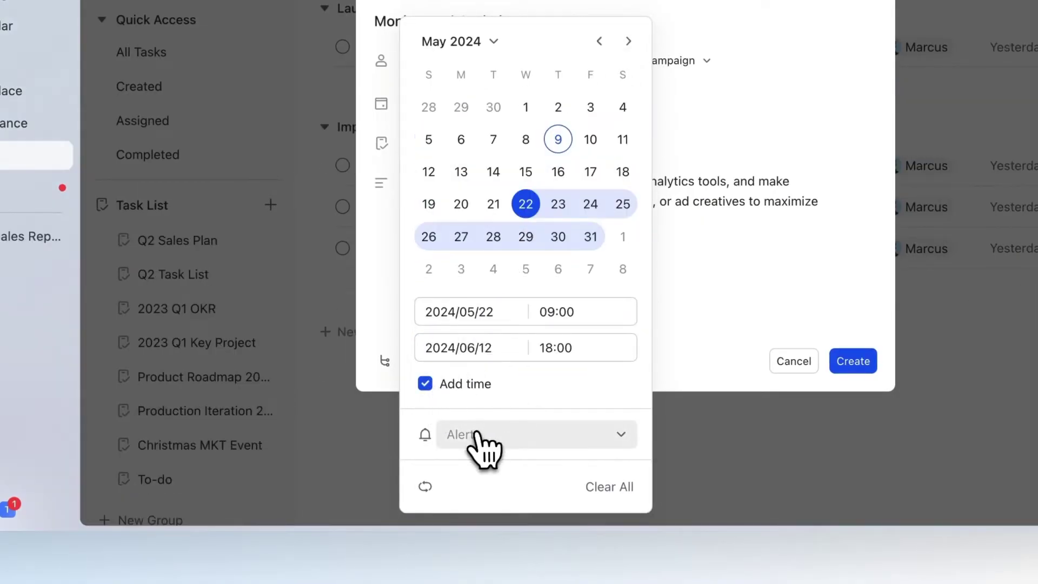
left_click(480, 436)
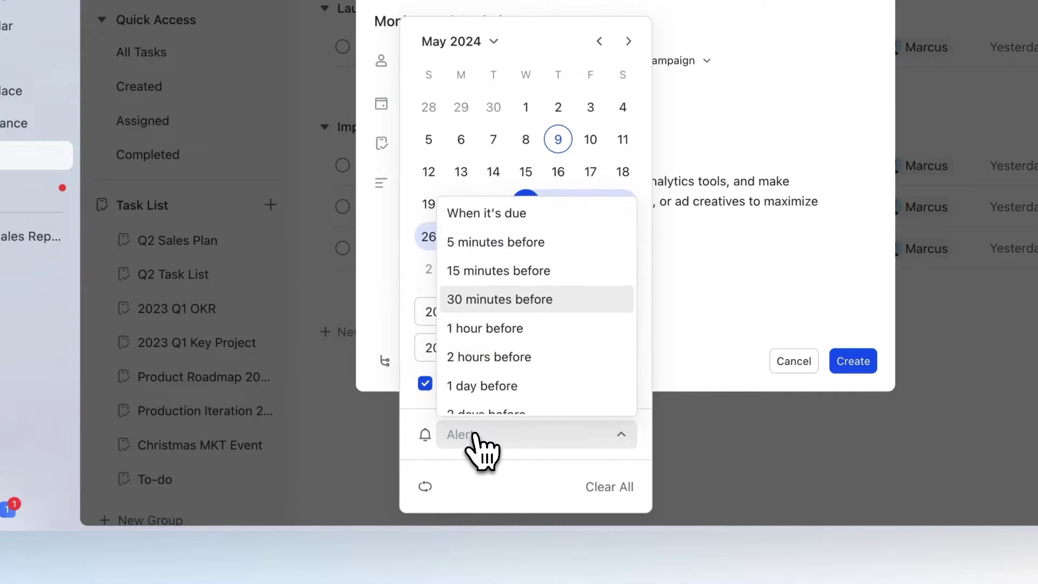
left_click(546, 351)
left_click(704, 266)
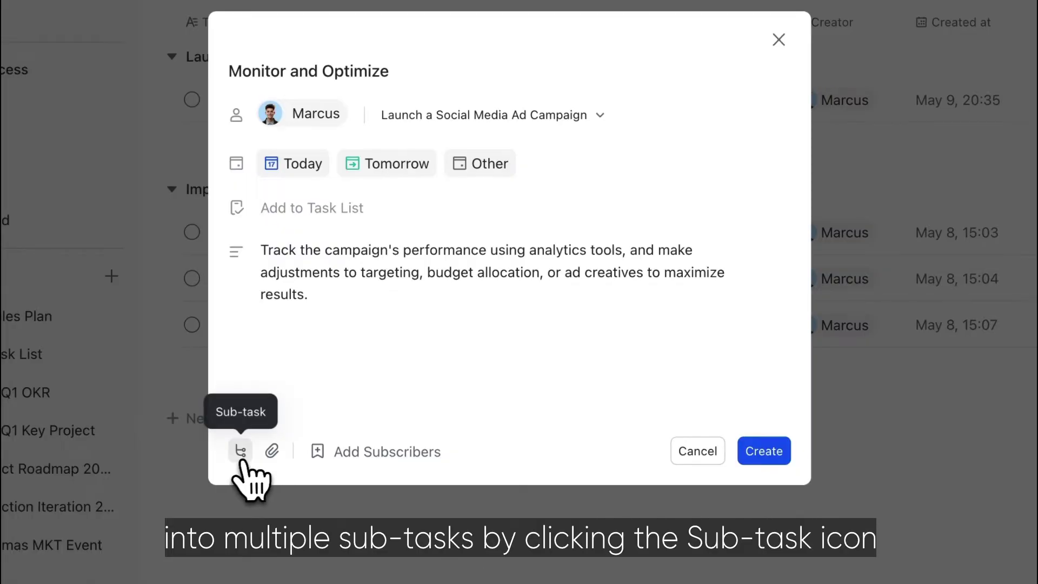
Step: Add sub-task 'Track Campaign Performance with Analytics Tools' and assign it an owner
left_click(241, 450)
type("Track Campaign Per")
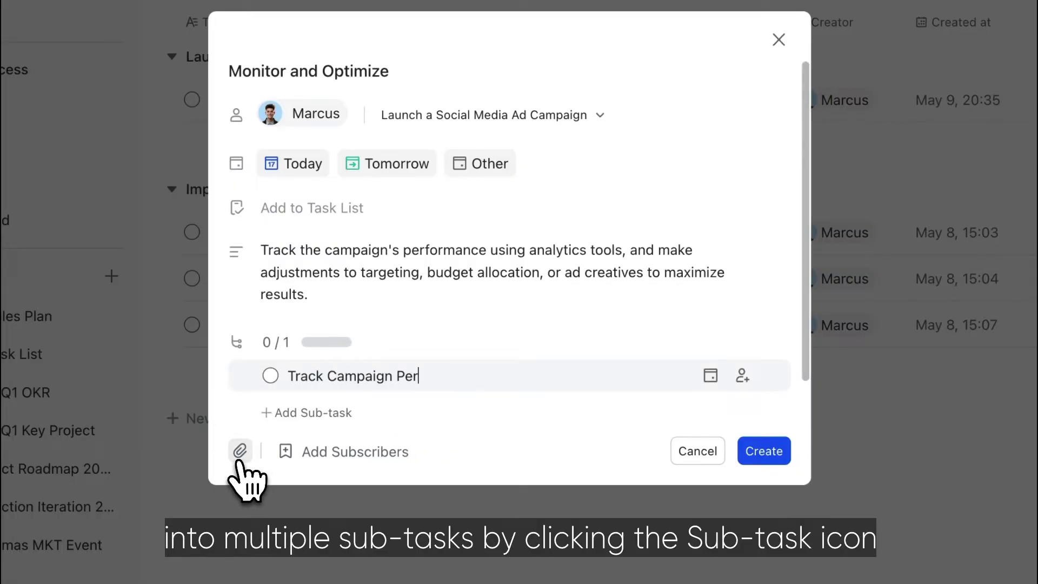
type("formance with Analytics Tools")
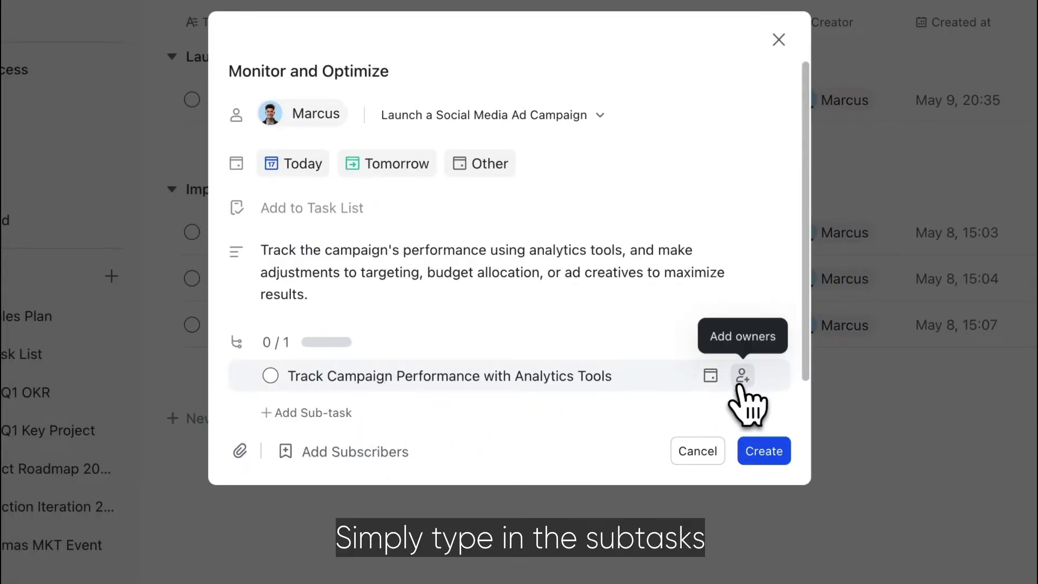
left_click(742, 375)
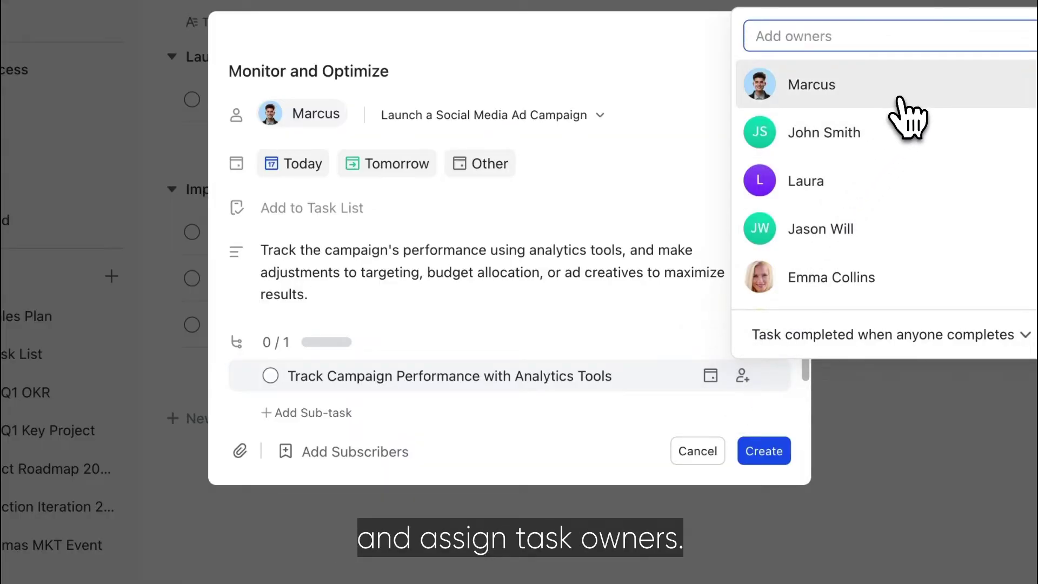
left_click(895, 134)
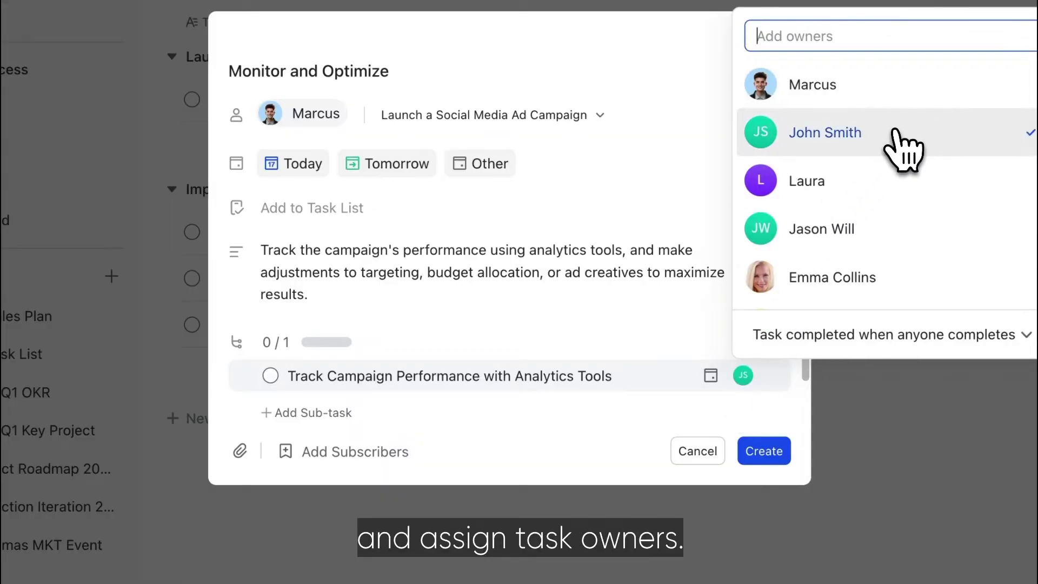
Step: Add sub-task 'Optimize Campaign for Improved Results' and assign it its own owner
left_click(325, 414)
type("Optimize Campaign for Improved Results")
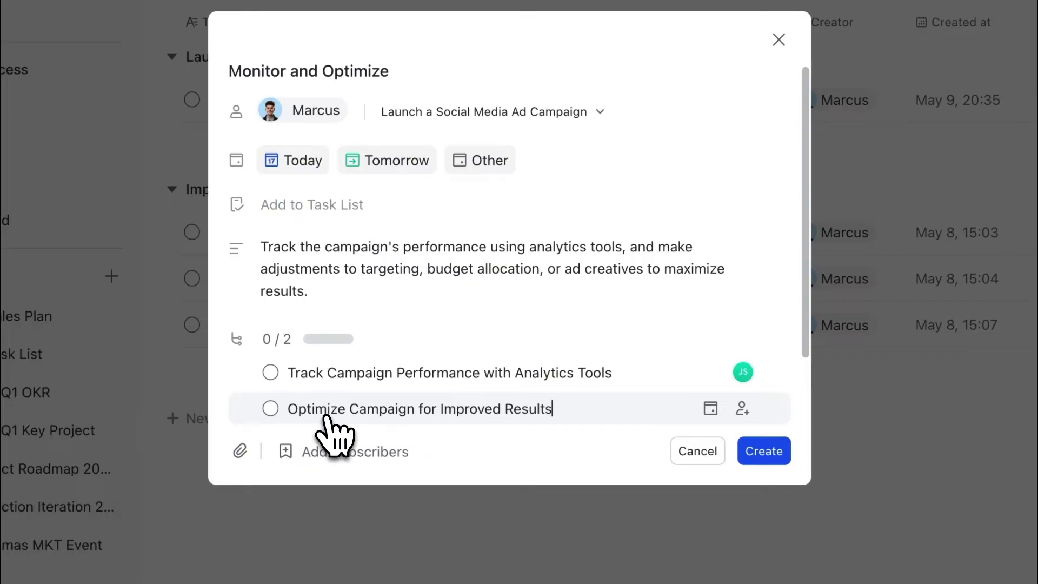
left_click(742, 408)
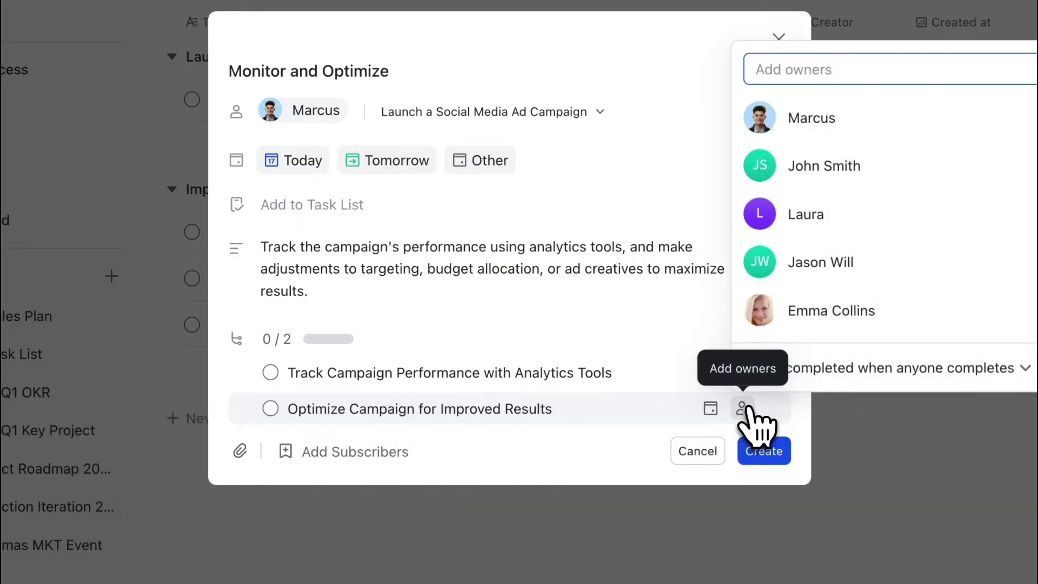
left_click(884, 265)
left_click(649, 323)
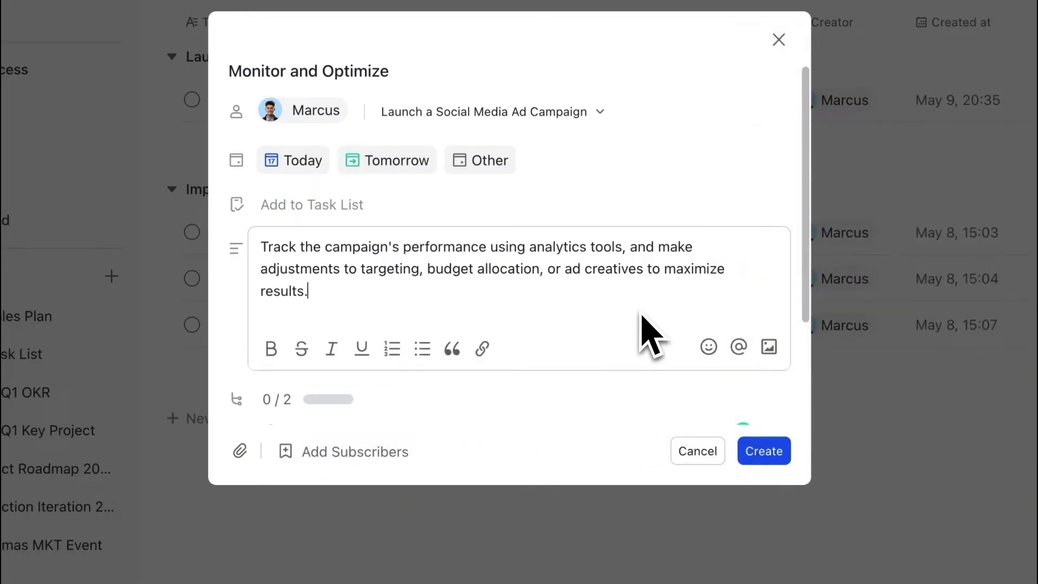
scroll(664, 314, "down", 3)
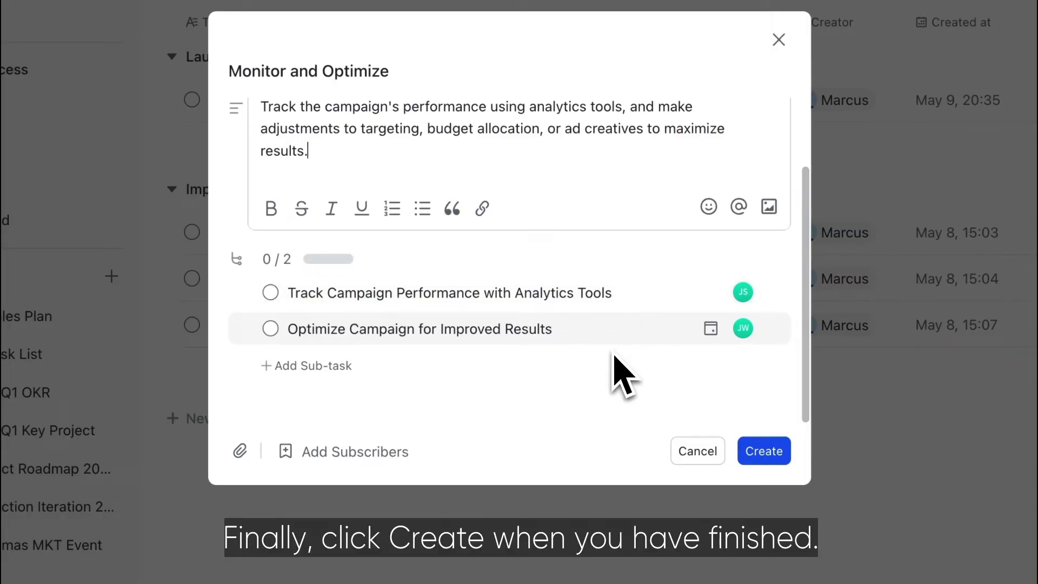
Step: Create the task, then browse the Subscribed, Created, Assigned, All and Completed task lists
left_click(765, 455)
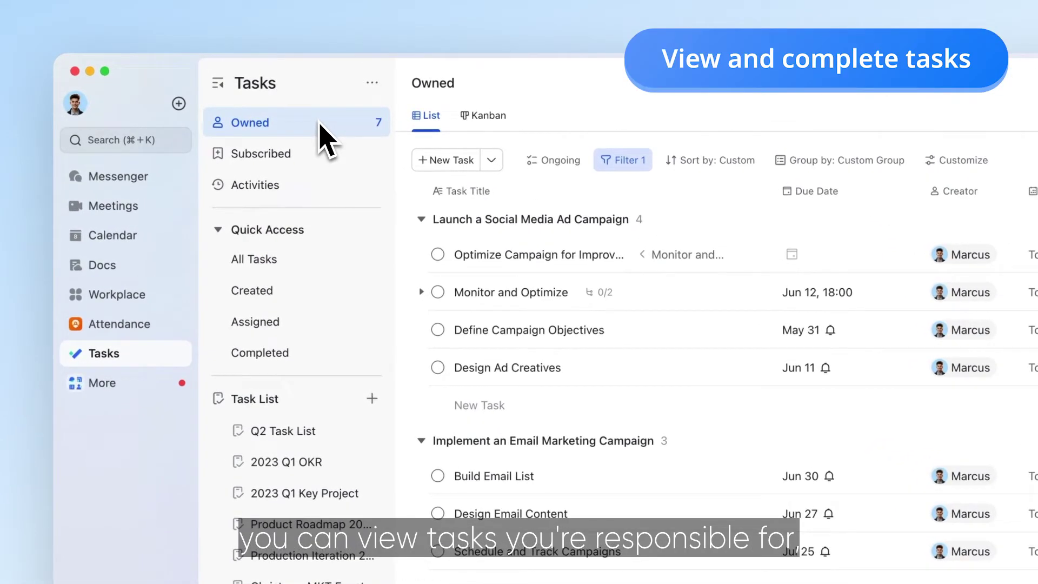
left_click(322, 156)
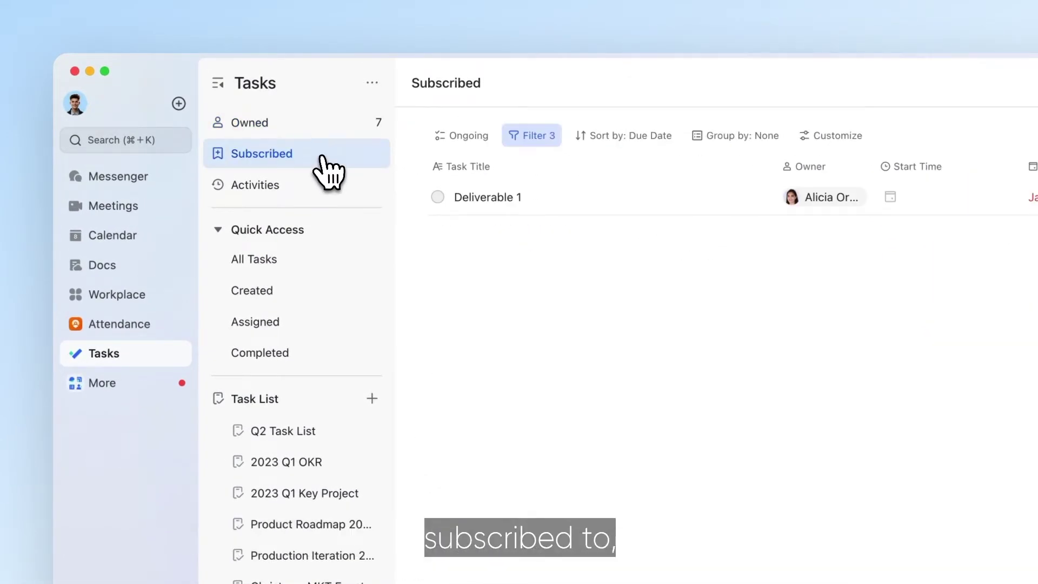
left_click(318, 294)
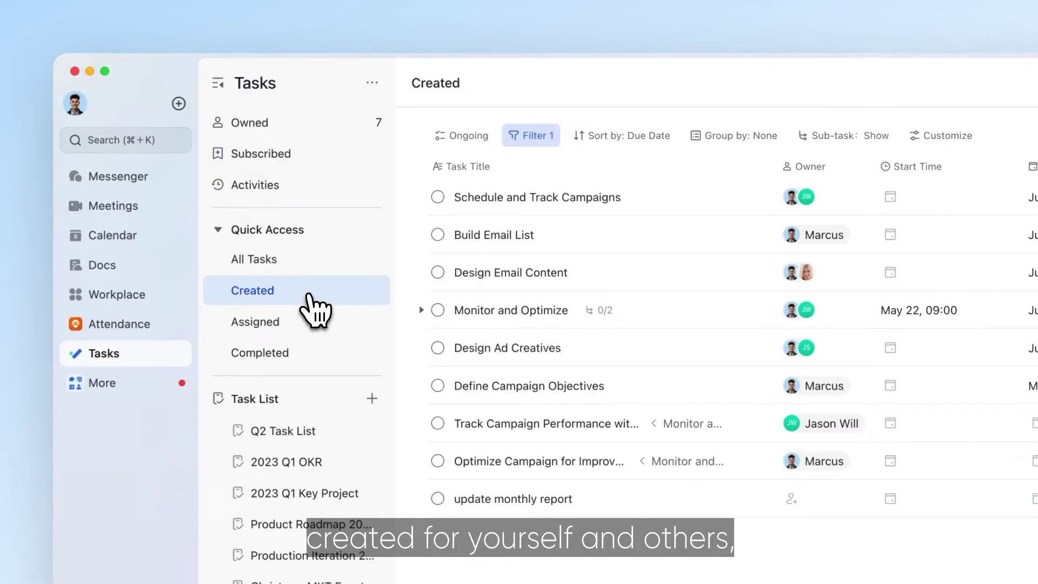
left_click(317, 338)
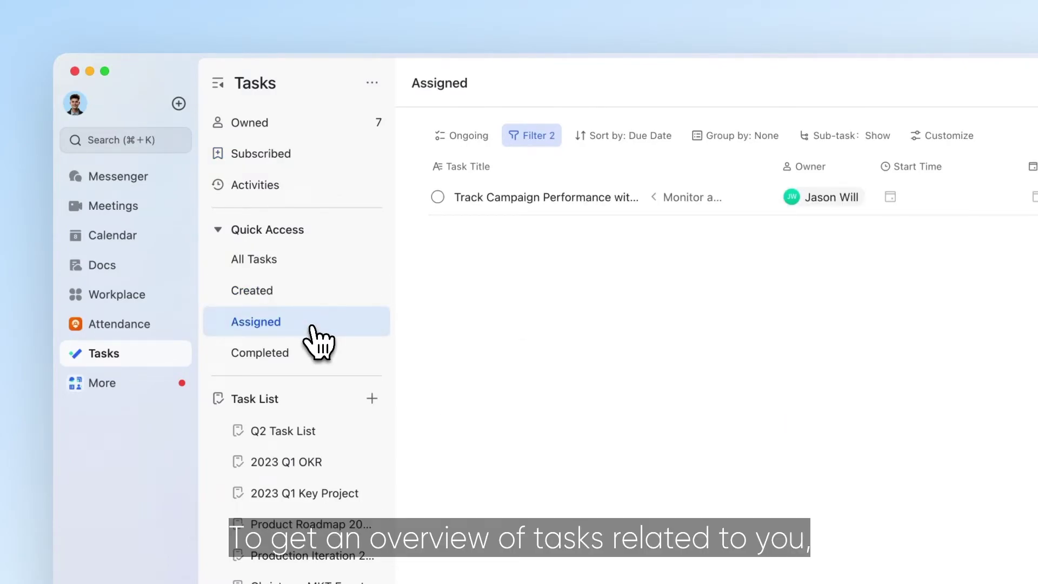
left_click(355, 263)
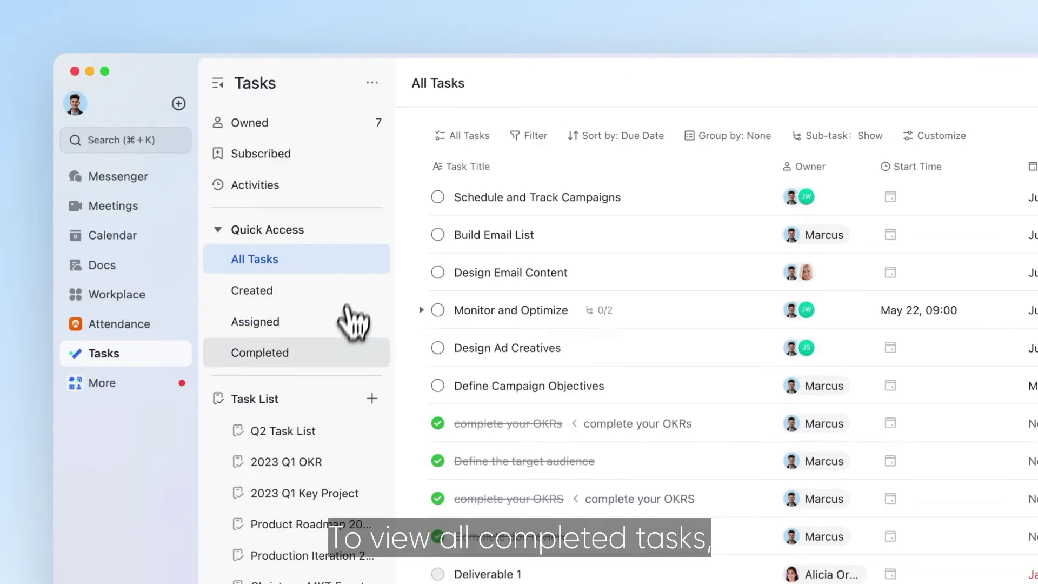
left_click(338, 363)
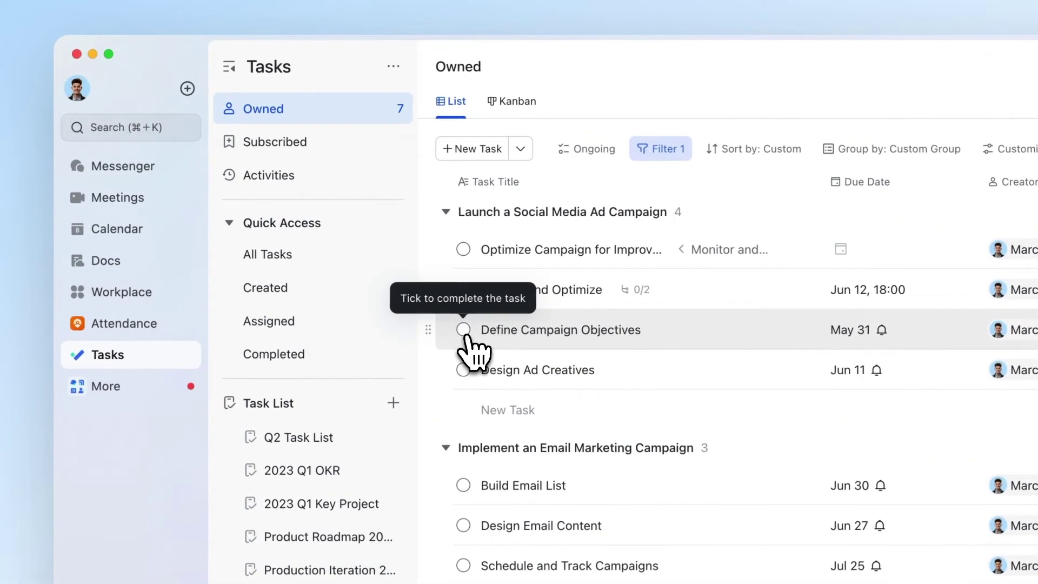
Step: Mark Define Campaign Objectives done and jump to the newest Task Assistant messages
left_click(380, 259)
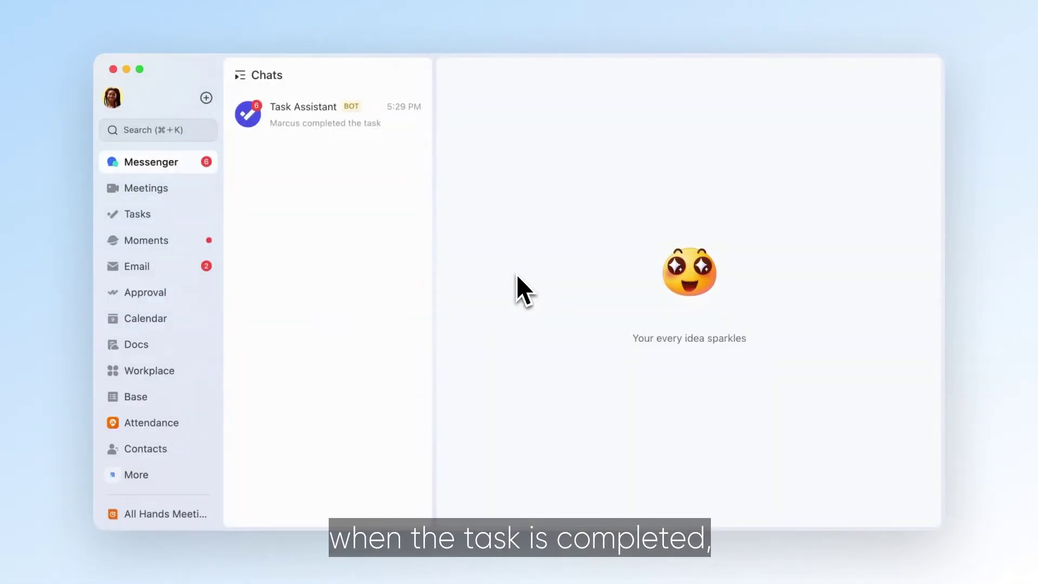
left_click(346, 111)
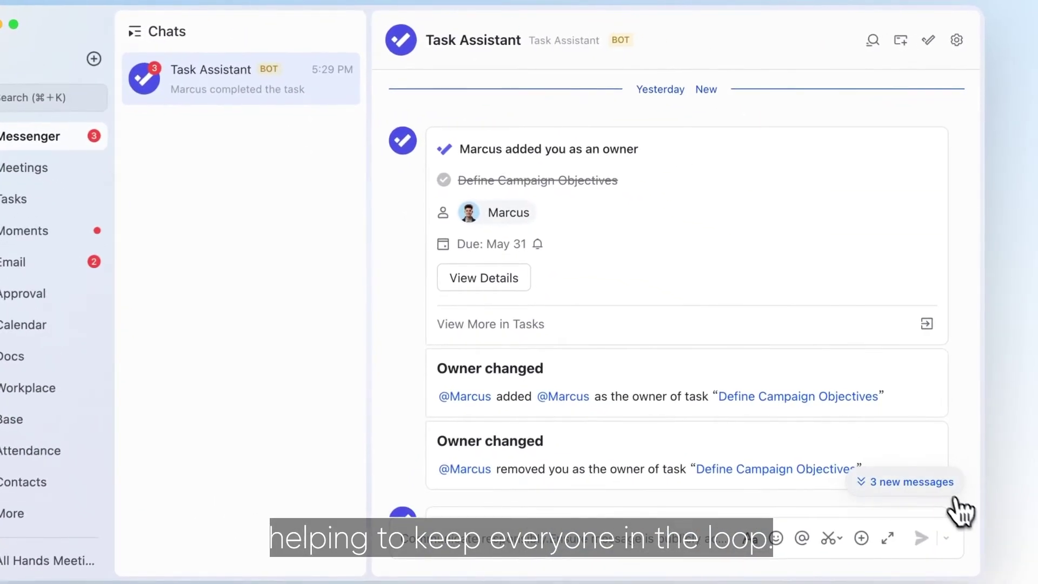
left_click(951, 494)
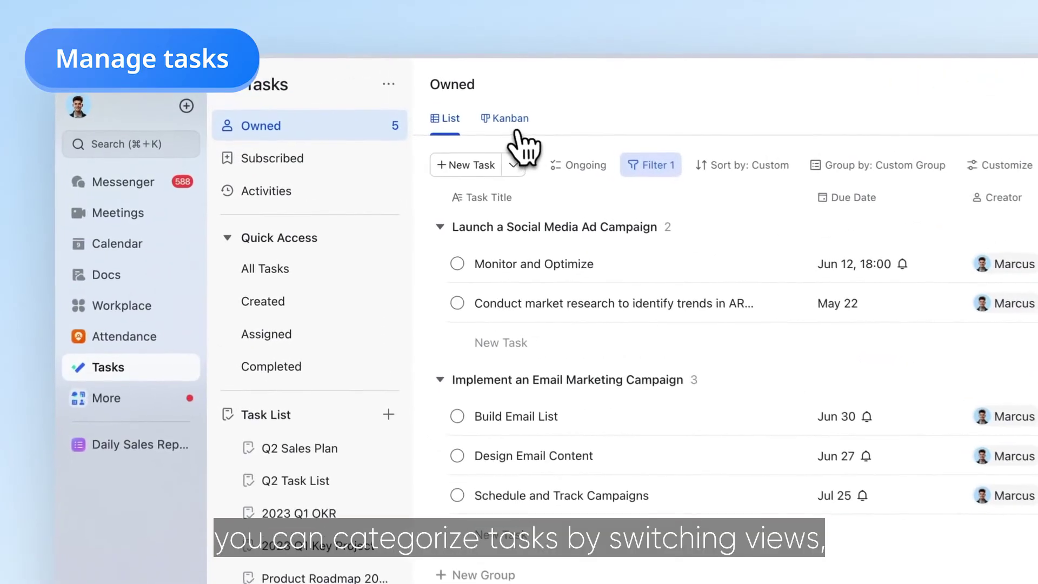
Step: Review the Owned list's Filter, Sort by and Group by options, ending on Customize column toggles
left_click(514, 130)
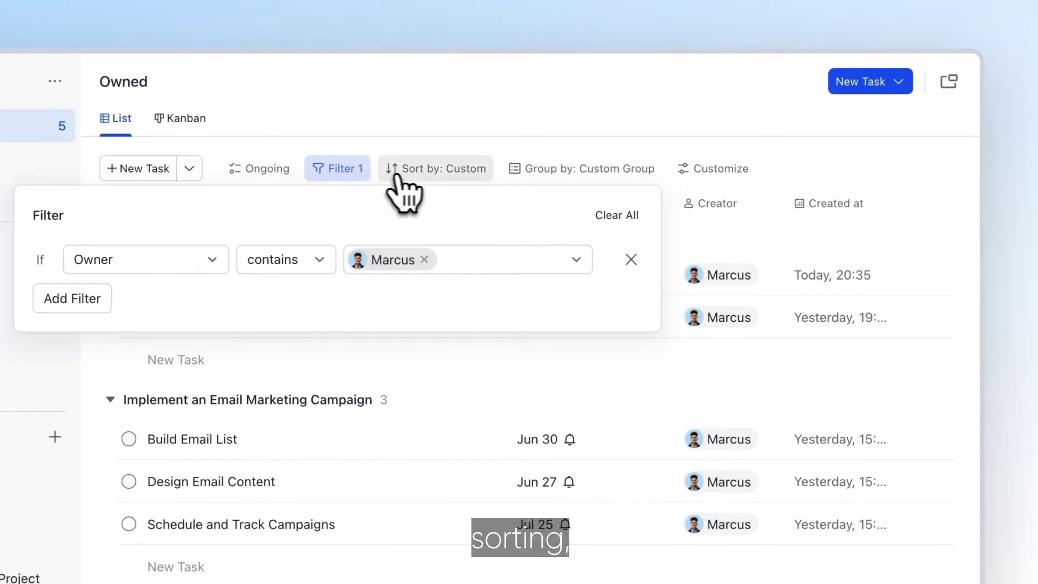
left_click(431, 174)
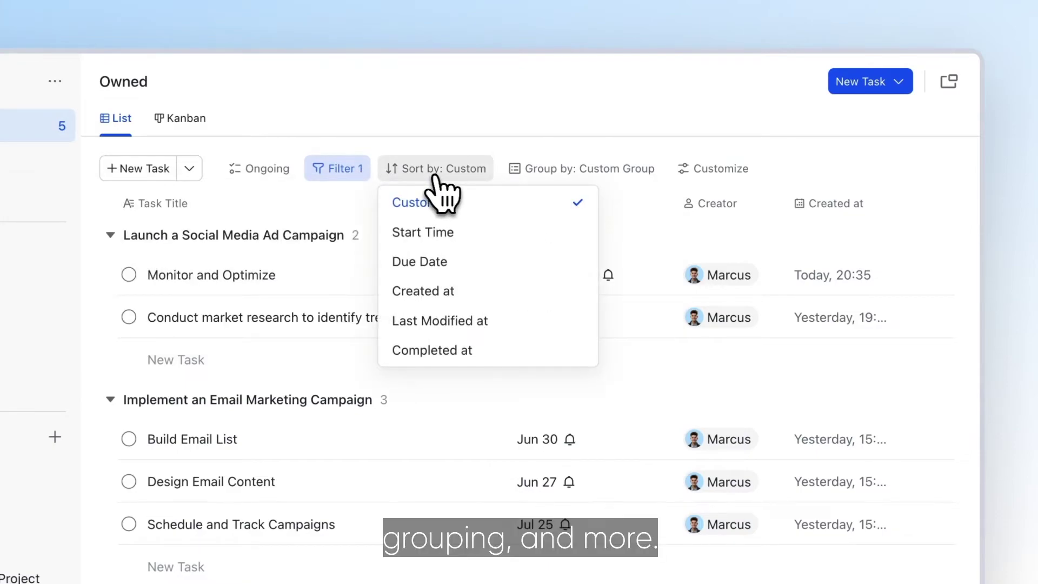
left_click(538, 171)
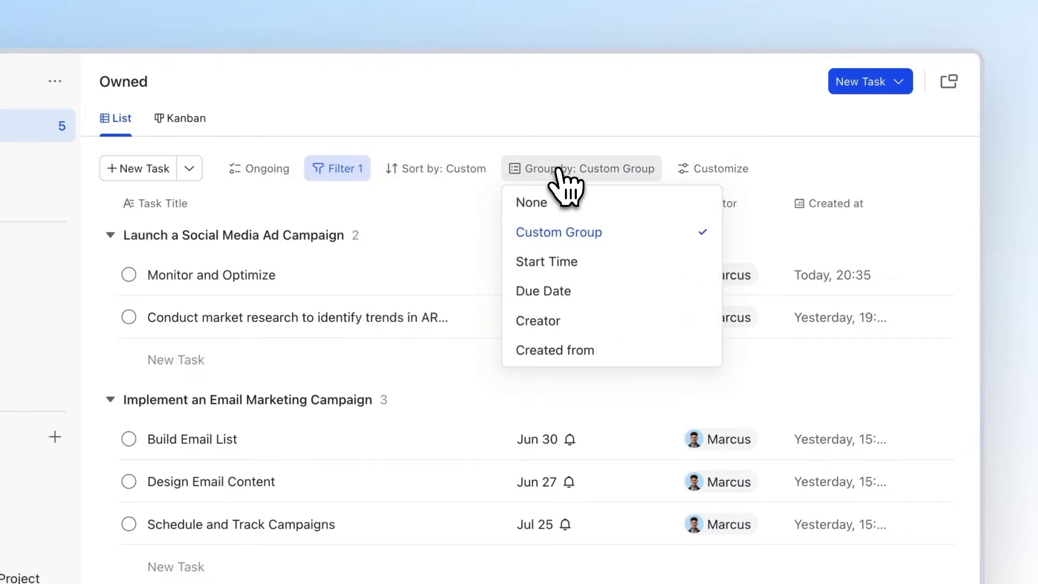
left_click(687, 171)
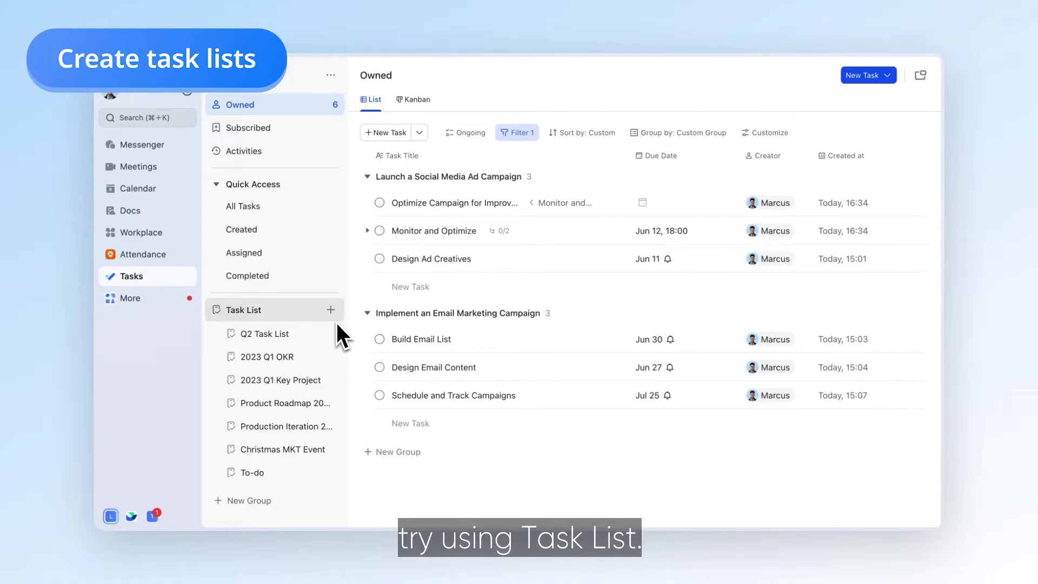
Step: Create the 'Q2 Sales Plan' list with four tasks and start searching a colleague to share with
left_click(331, 309)
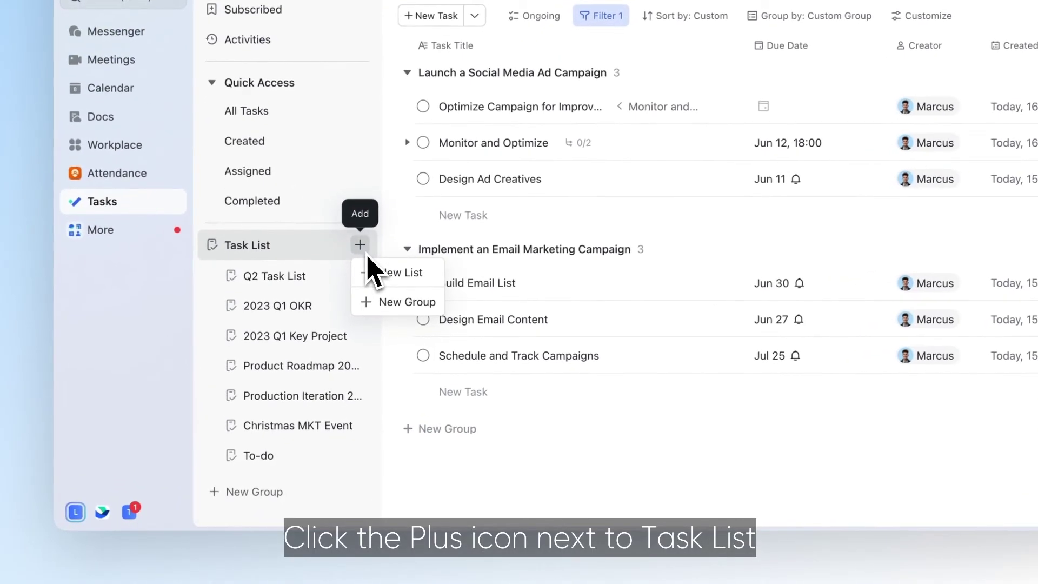
left_click(404, 273)
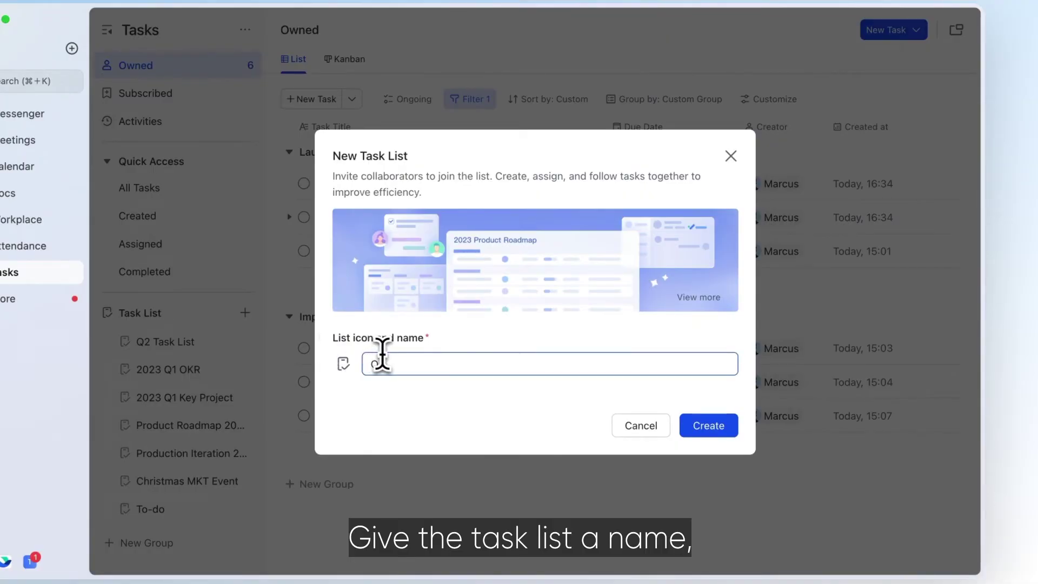
type("Q2 Sales Plan")
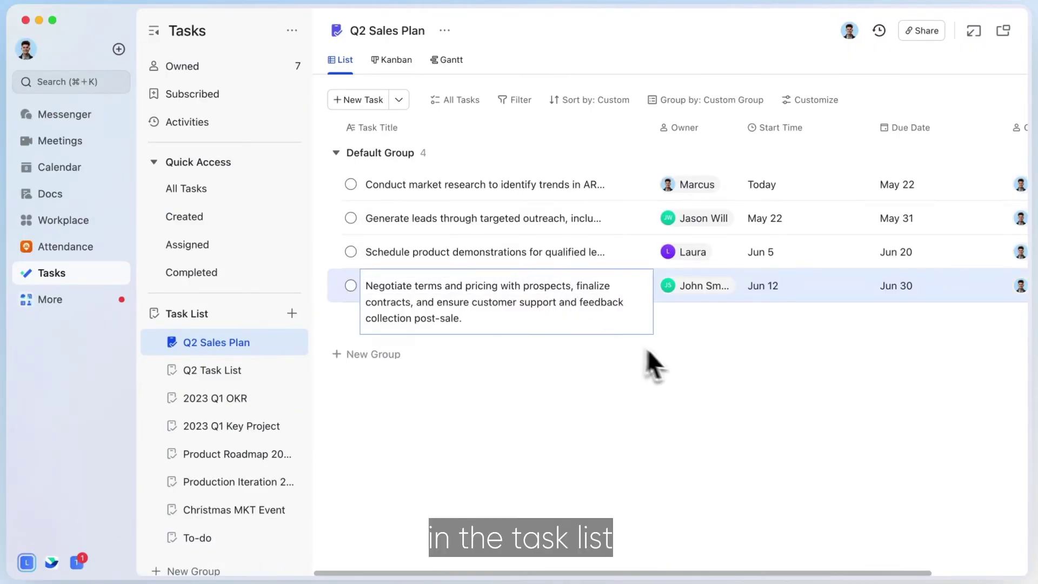
left_click(683, 365)
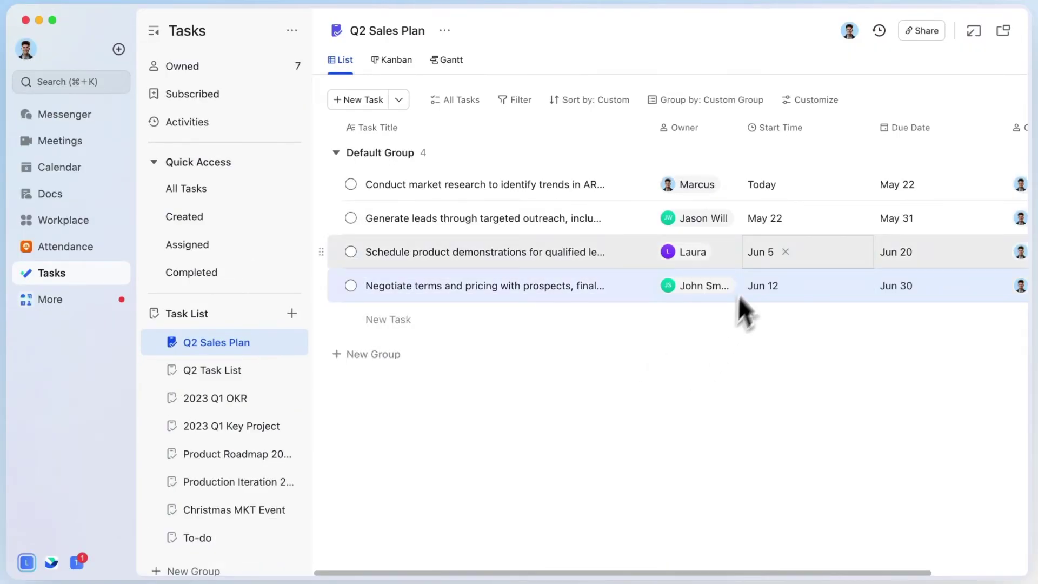
left_click(922, 32)
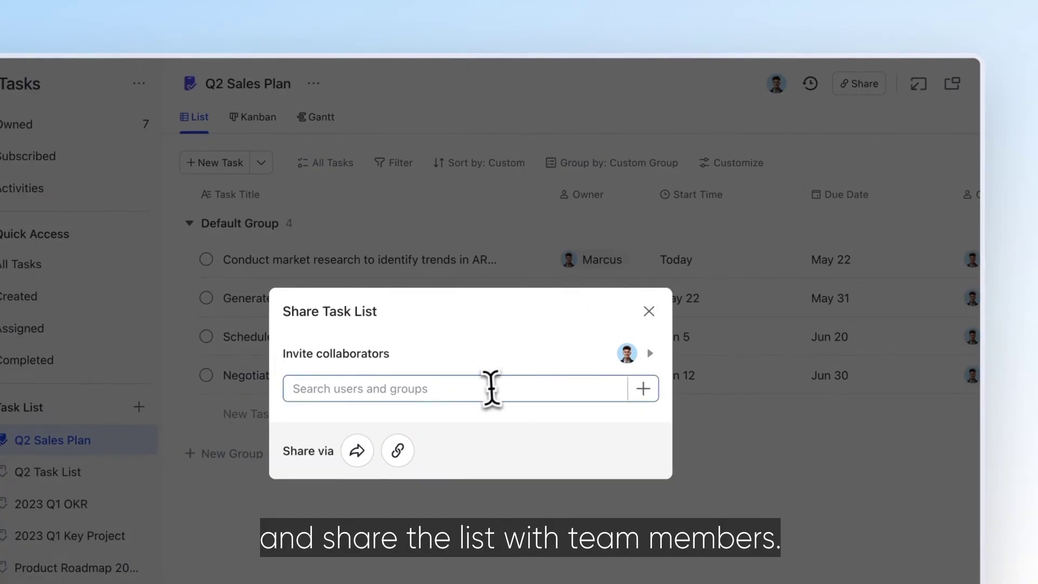
type("J")
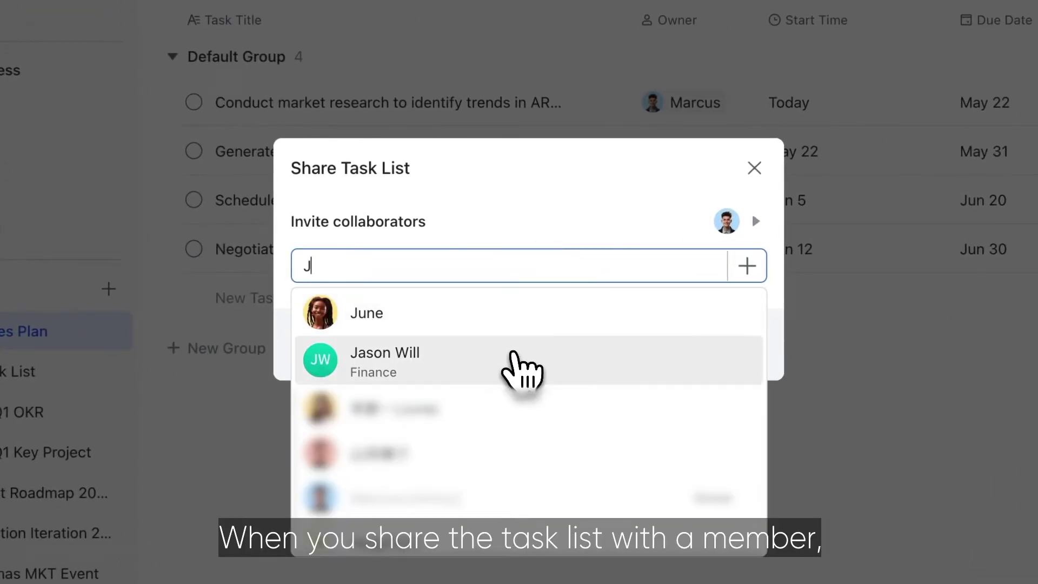
Step: Add the Finance colleague with 'Can edit' permission and send the invitation
left_click(527, 359)
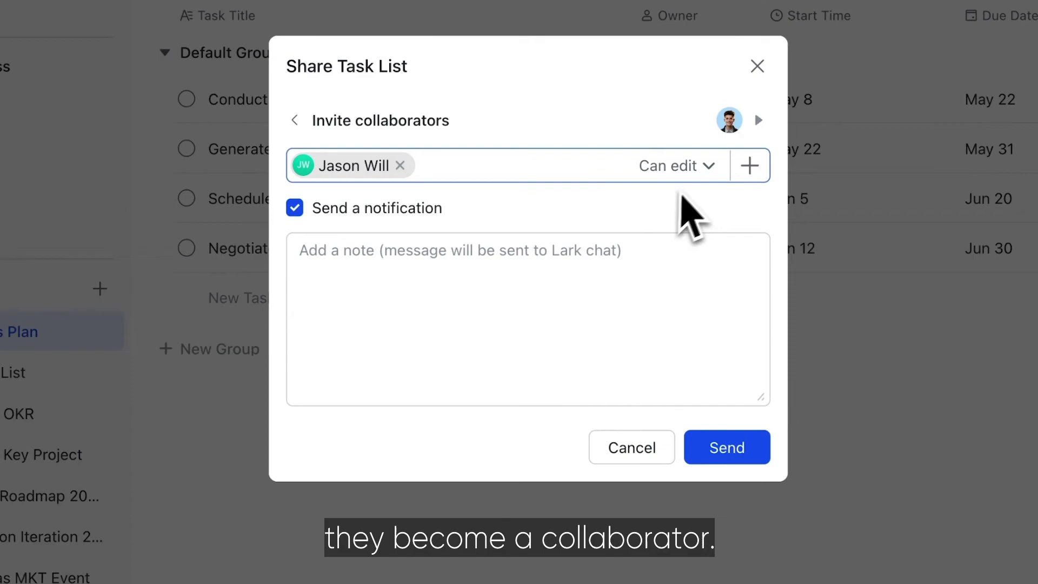
left_click(708, 167)
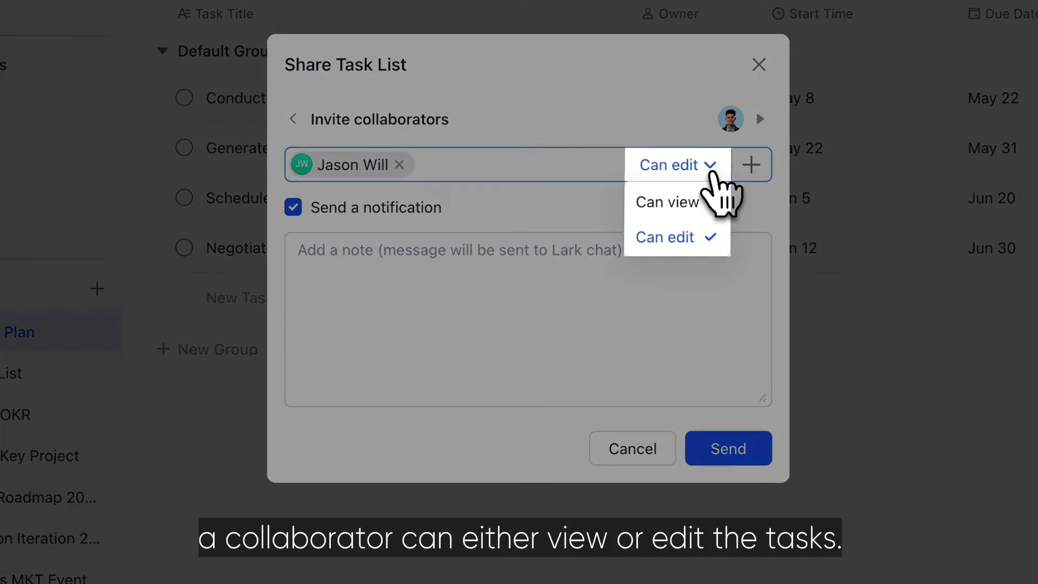
left_click(711, 172)
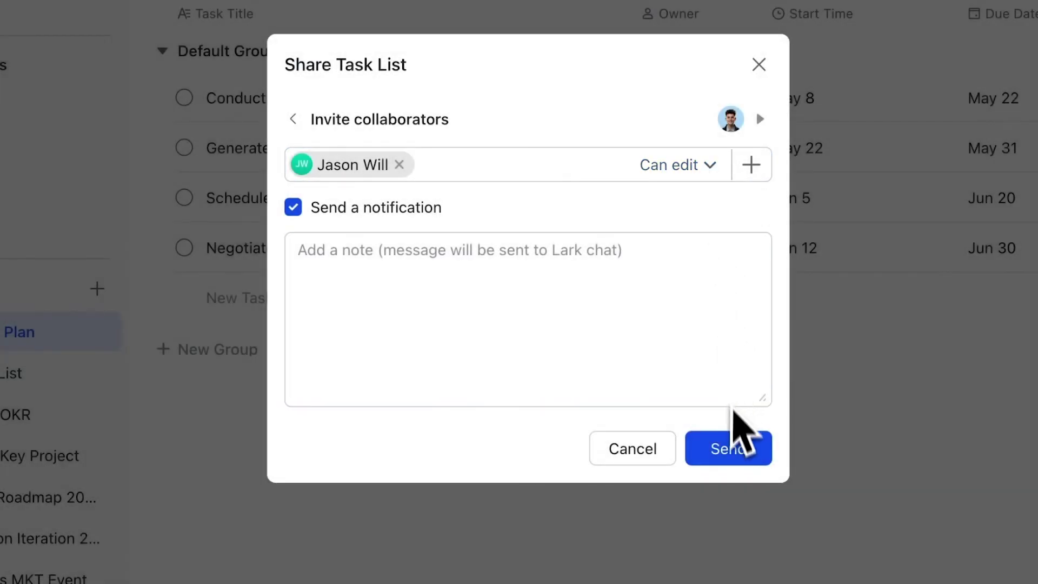
left_click(727, 446)
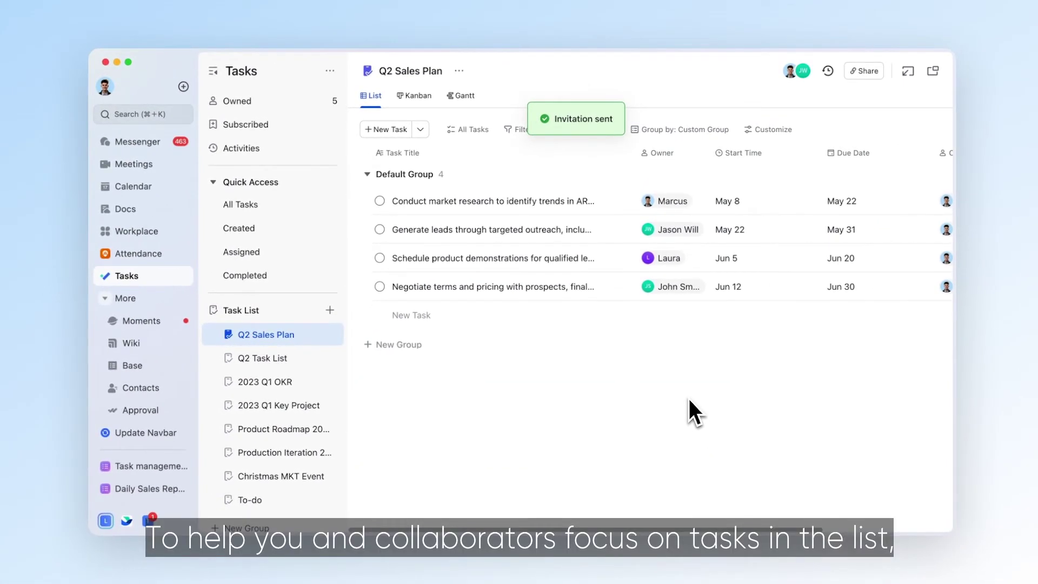
Step: Create the ready-made Priority field with High, Medium and Low options
scroll(760, 304, "right", 3)
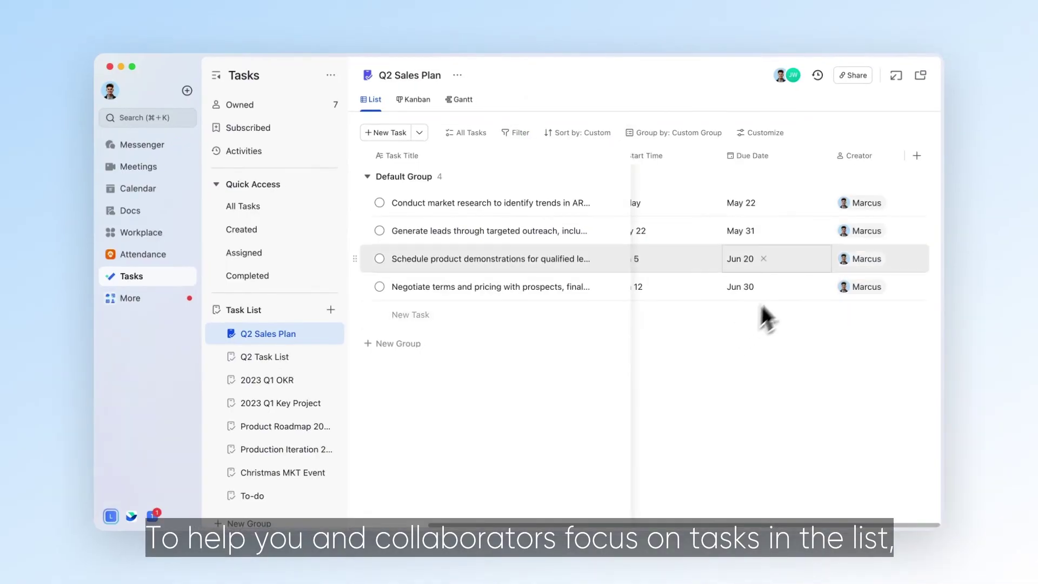
left_click(918, 155)
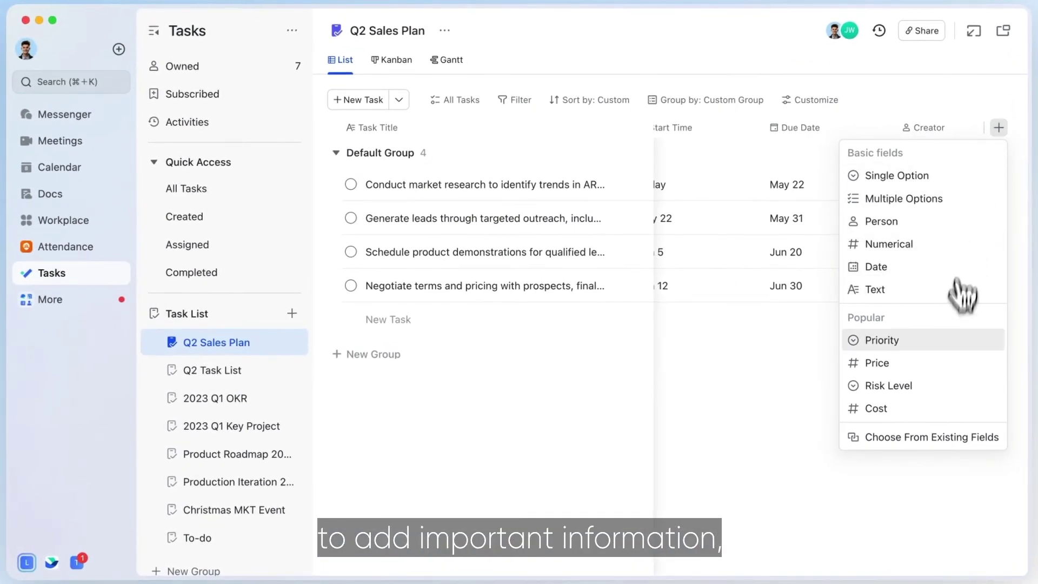
left_click(952, 346)
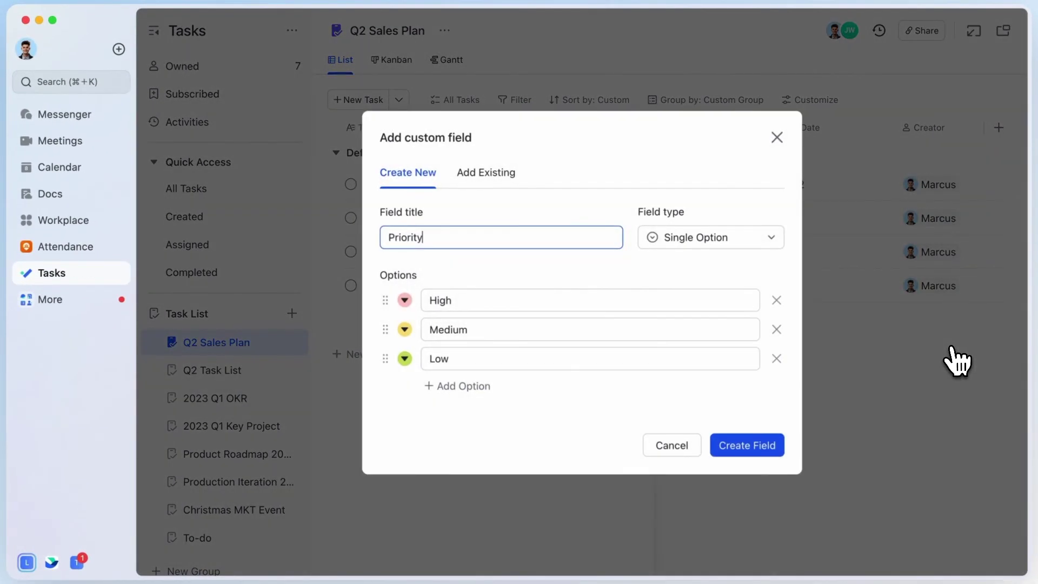
left_click(764, 445)
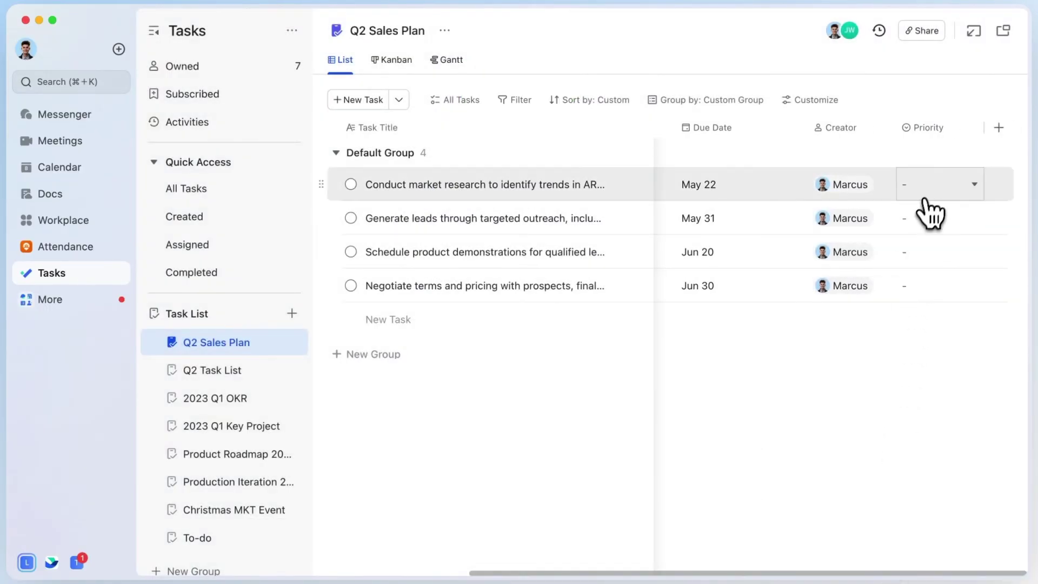
Step: Set the first task's Priority to High and the second task's to Medium
left_click(921, 196)
left_click(924, 215)
left_click(946, 227)
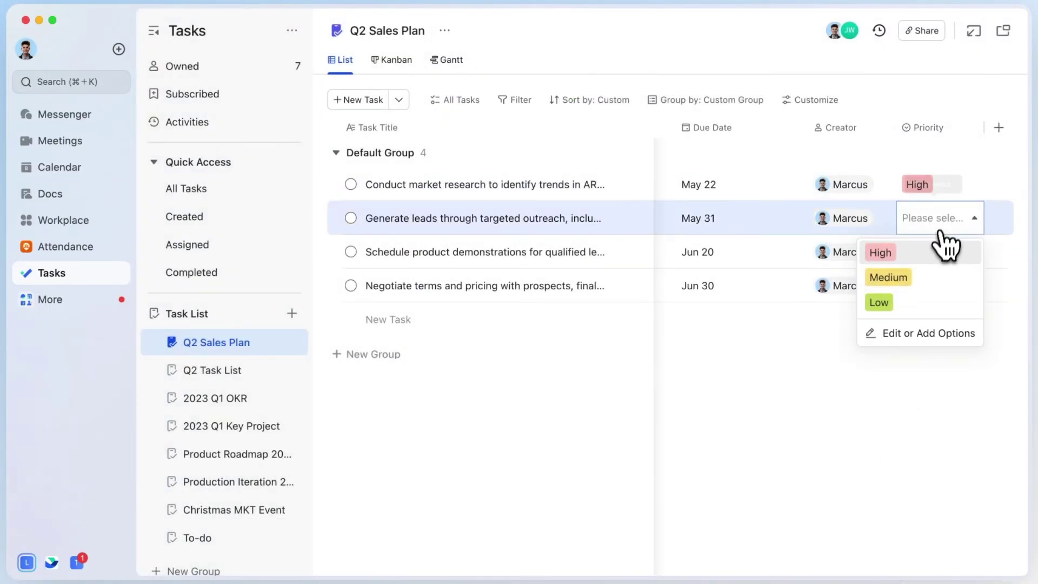
left_click(927, 277)
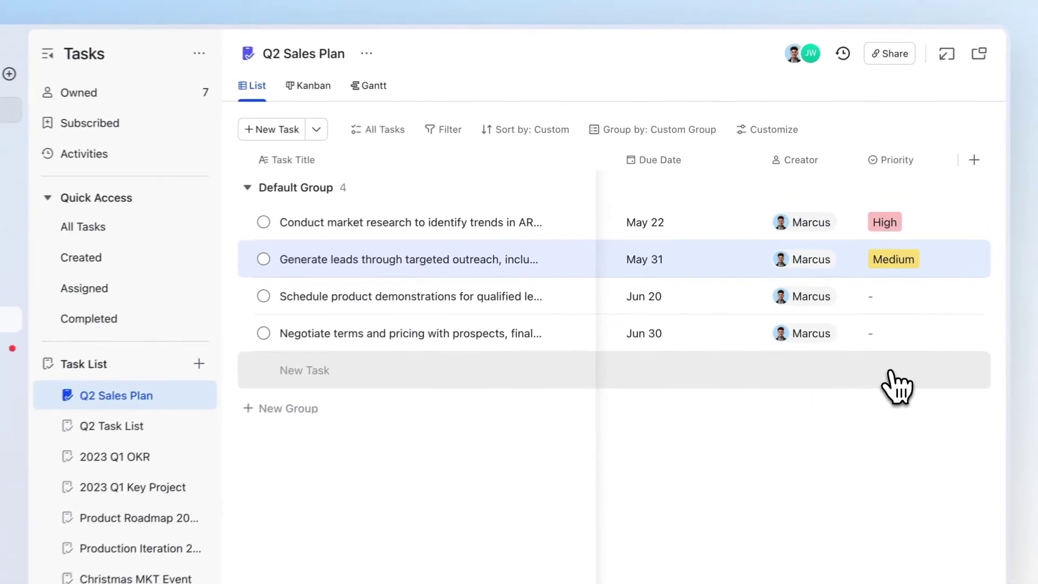
left_click(340, 60)
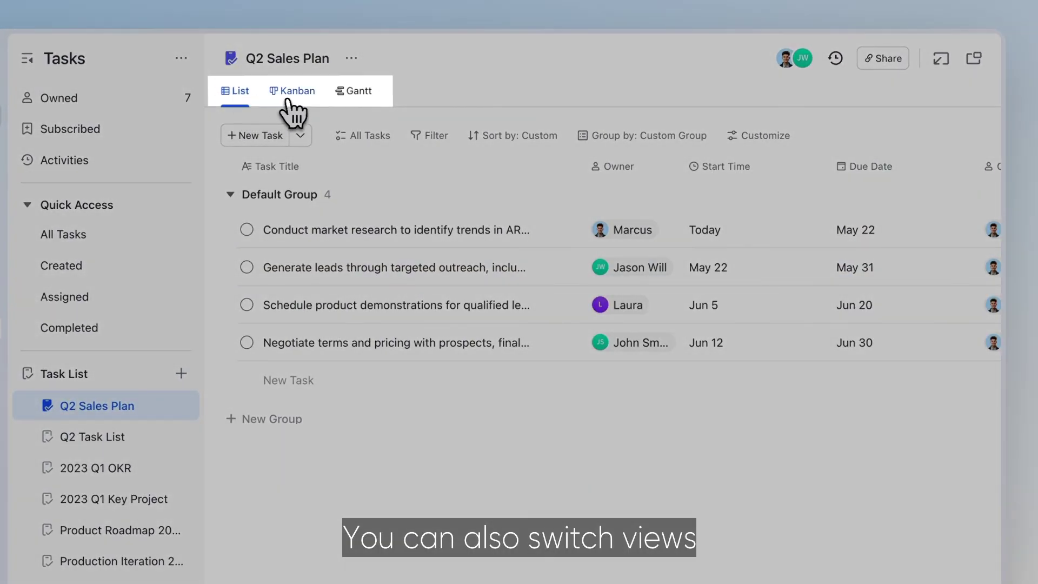
Step: Switch Q2 Sales Plan from Kanban cards to the Gantt timeline view
left_click(289, 95)
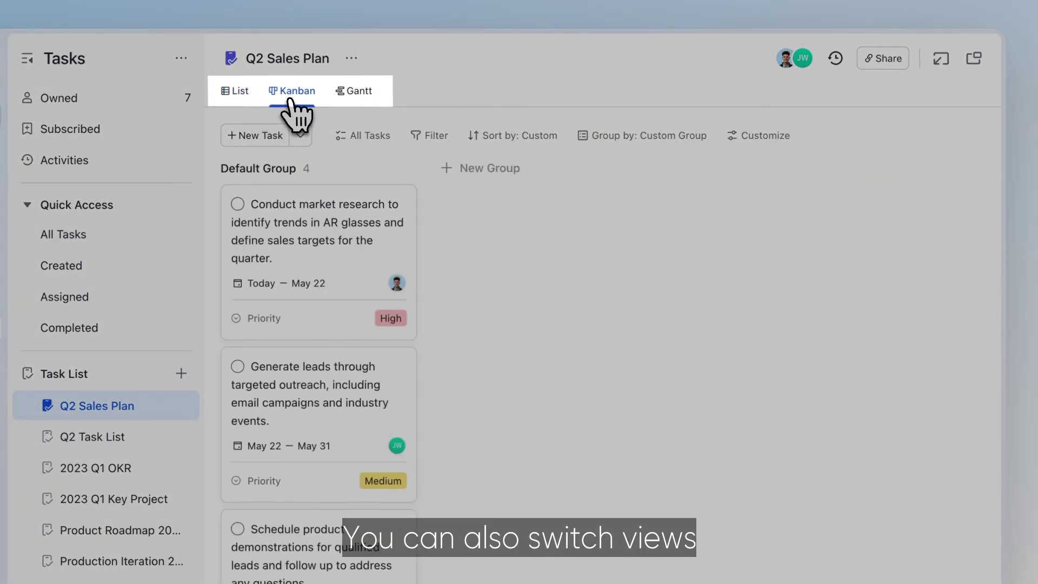
left_click(361, 91)
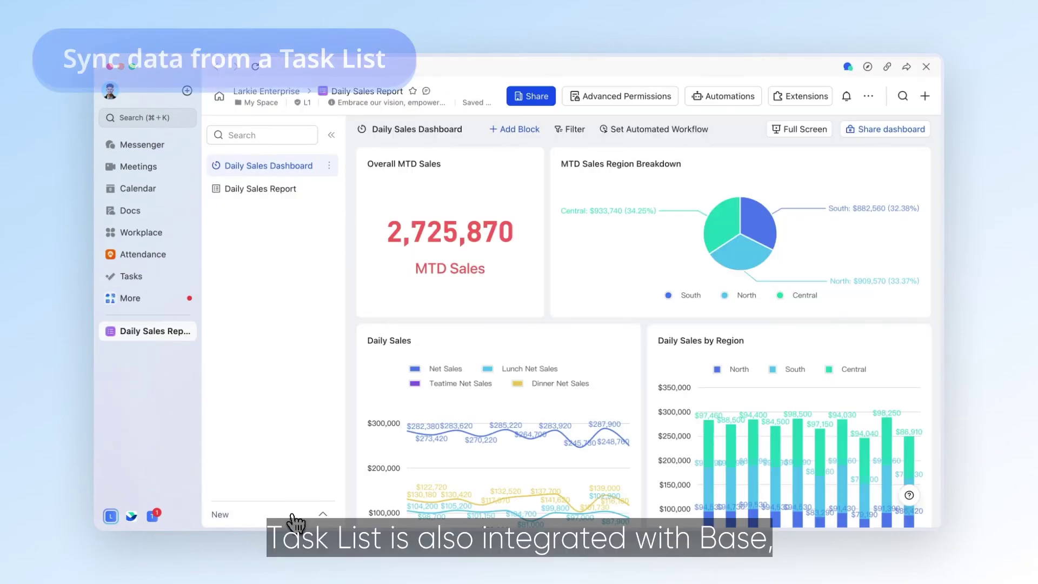
Step: Start a Lark Tasklist data sync in Base with Q2 Sales Plan as the source list
left_click(220, 514)
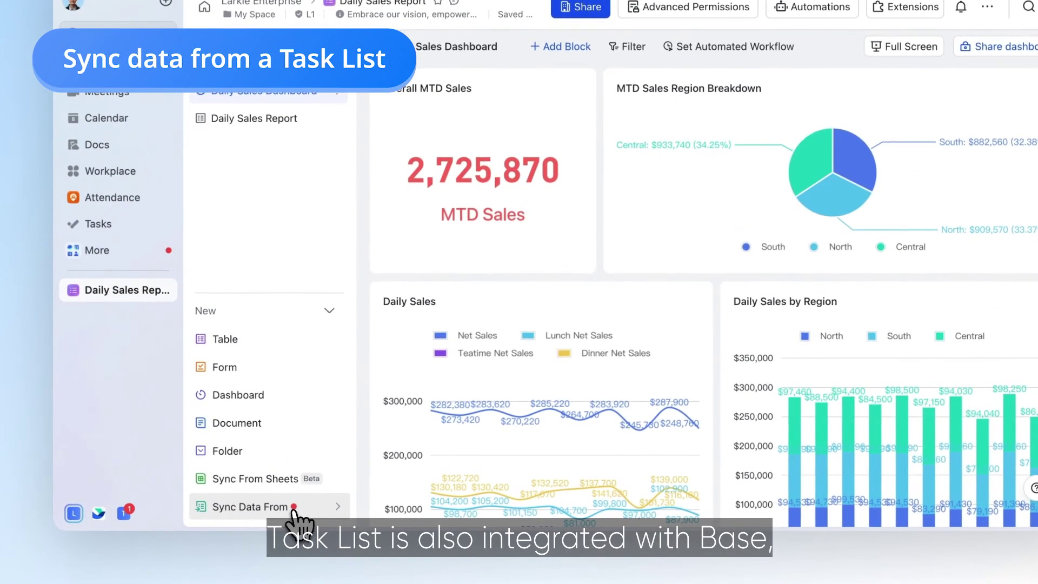
left_click(309, 508)
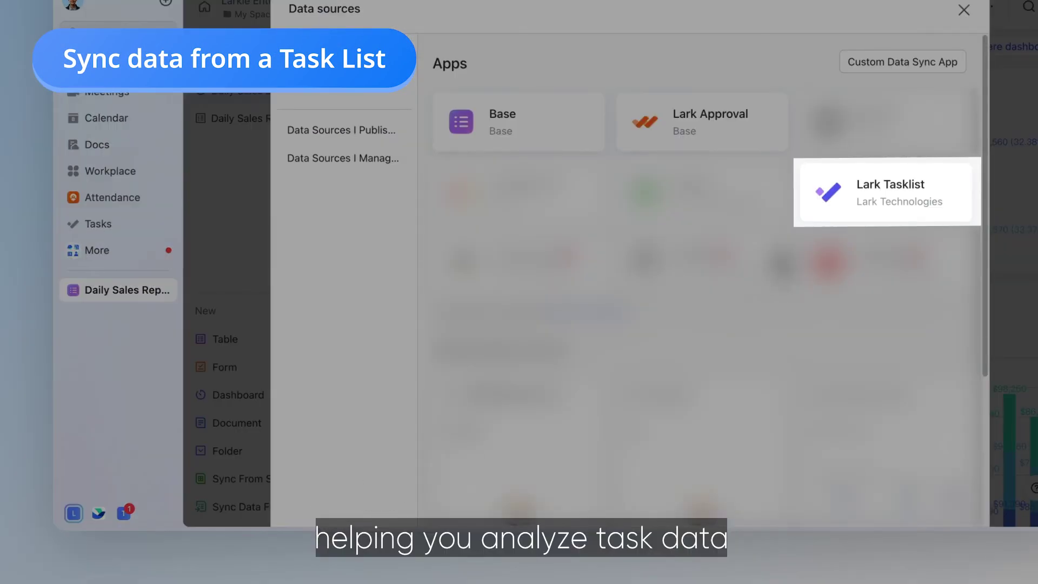
left_click(859, 214)
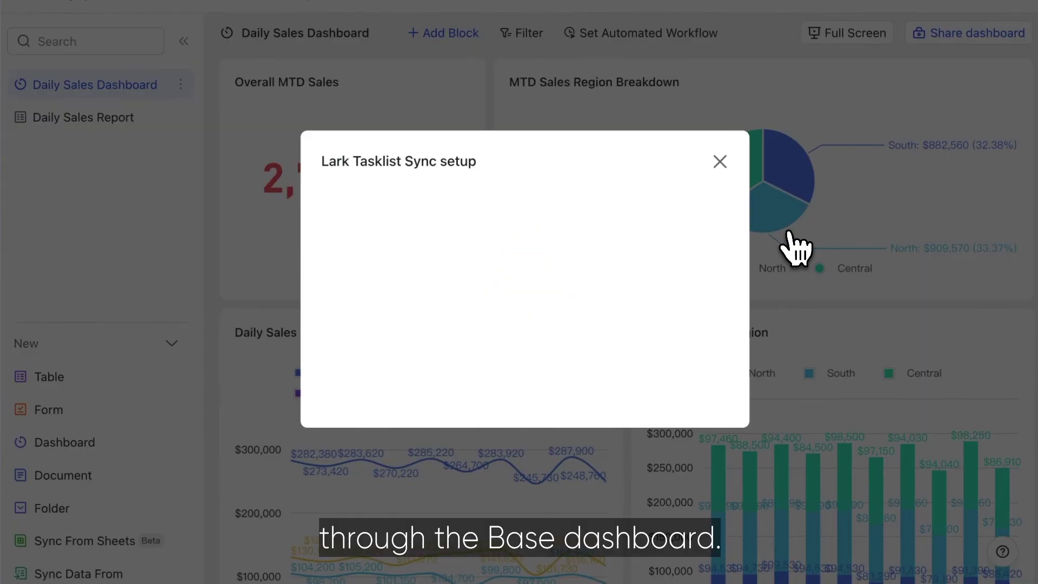
left_click(683, 396)
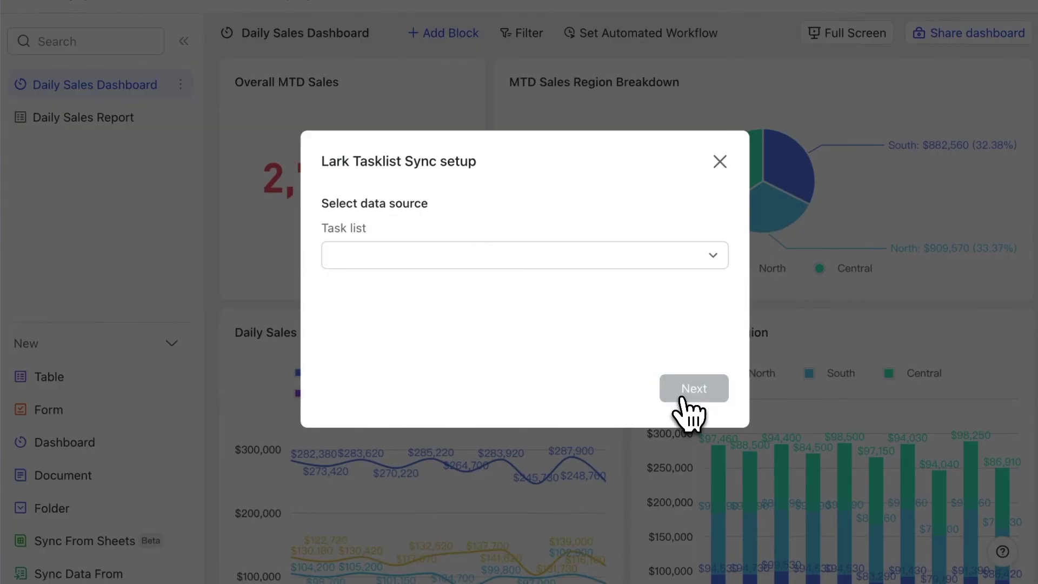
left_click(712, 257)
left_click(653, 295)
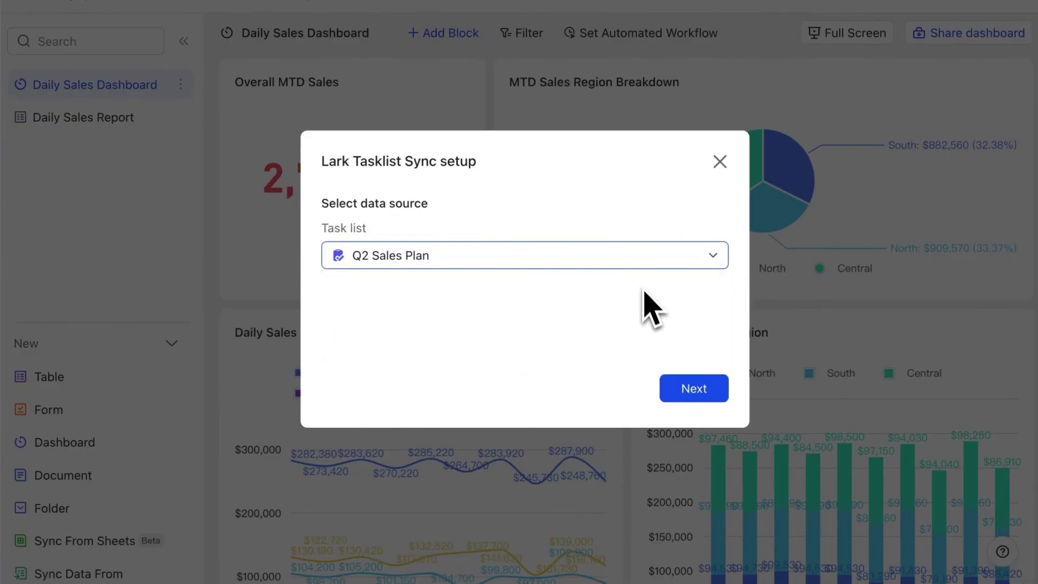
left_click(694, 397)
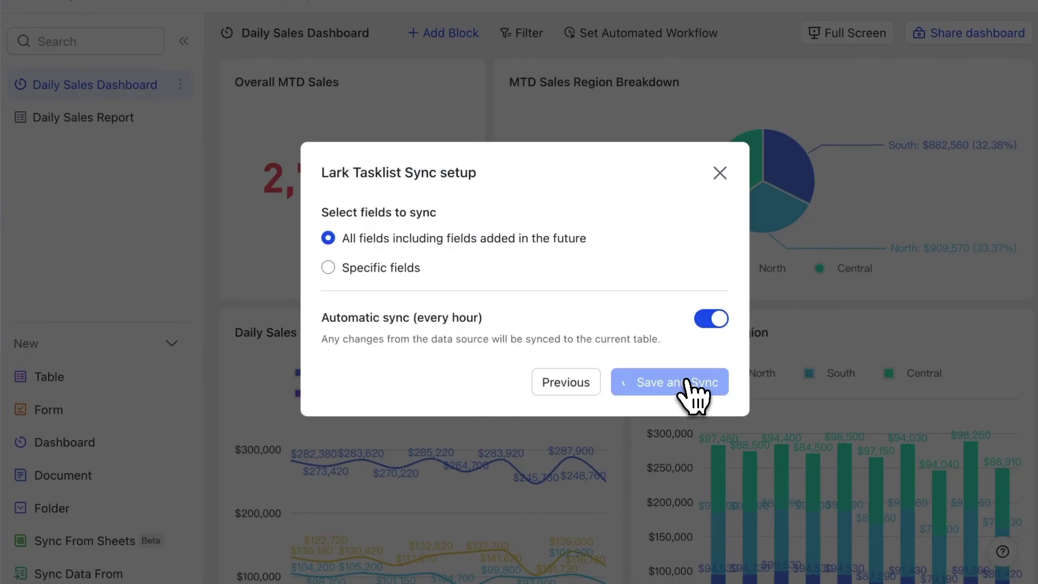